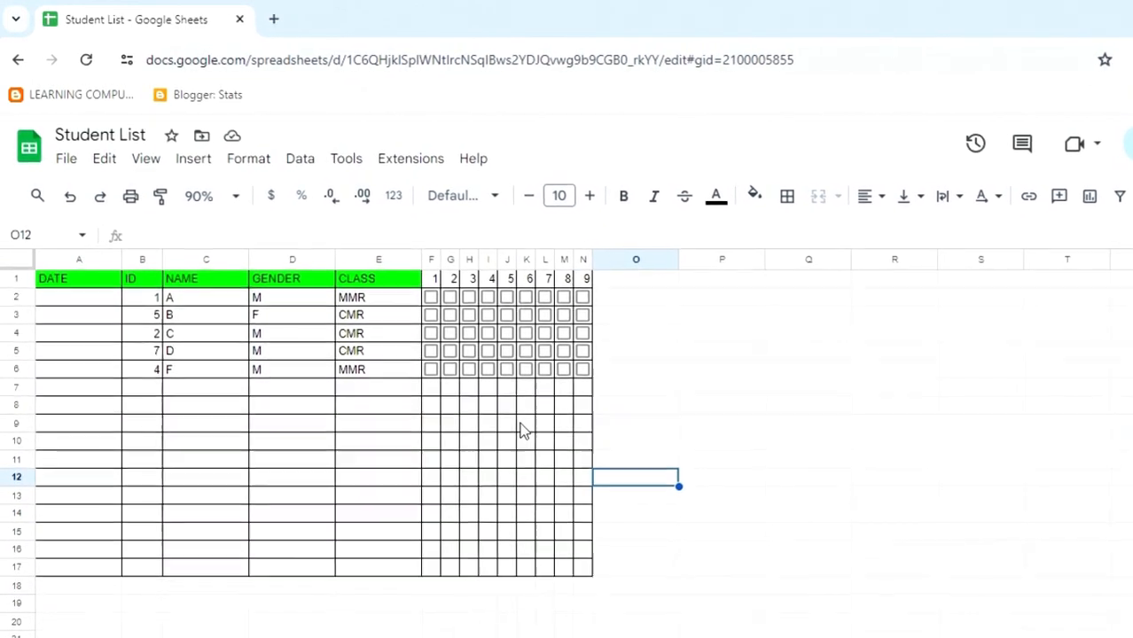
Tick the day 1 and day 3 checkboxes for student A
{"action": "left_click", "coordinate": [433, 299]}
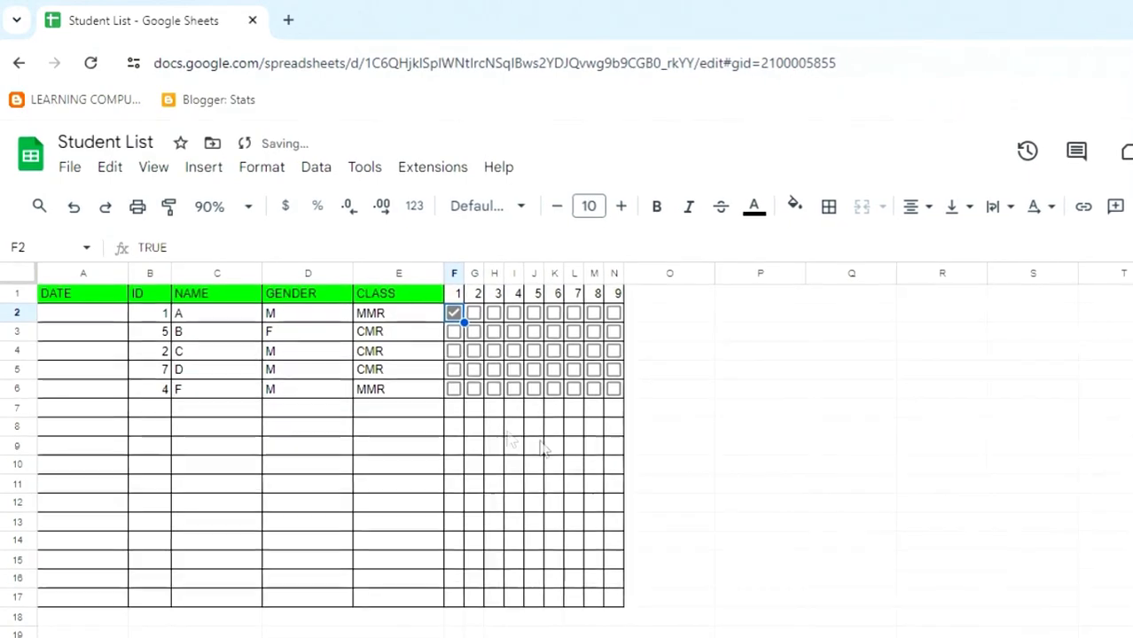
{"action": "left_click", "coordinate": [495, 314]}
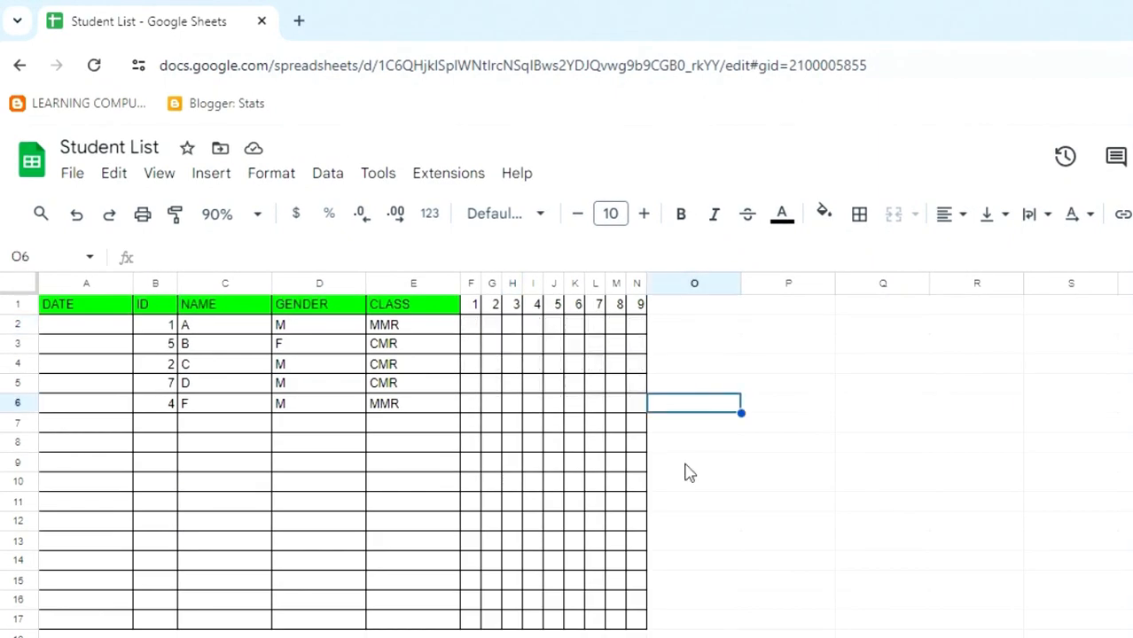
Fill the day columns F2:N6 with checkboxes for all five students
{"action": "left_click_drag", "start_coordinate": [472, 325], "coordinate": [635, 413]}
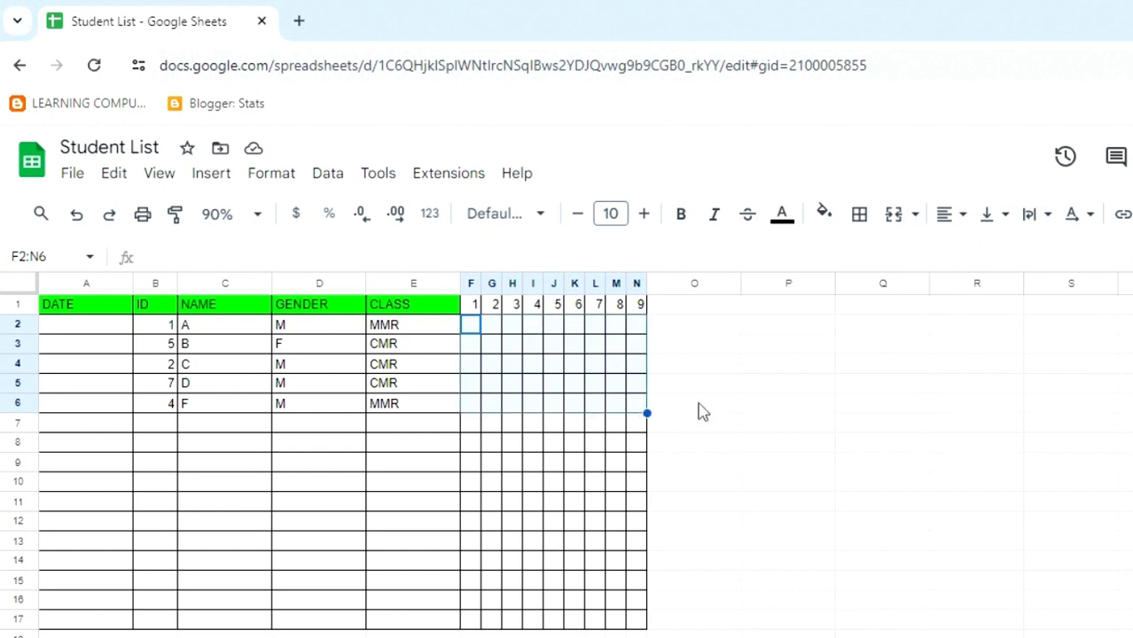
{"action": "left_click", "coordinate": [211, 175]}
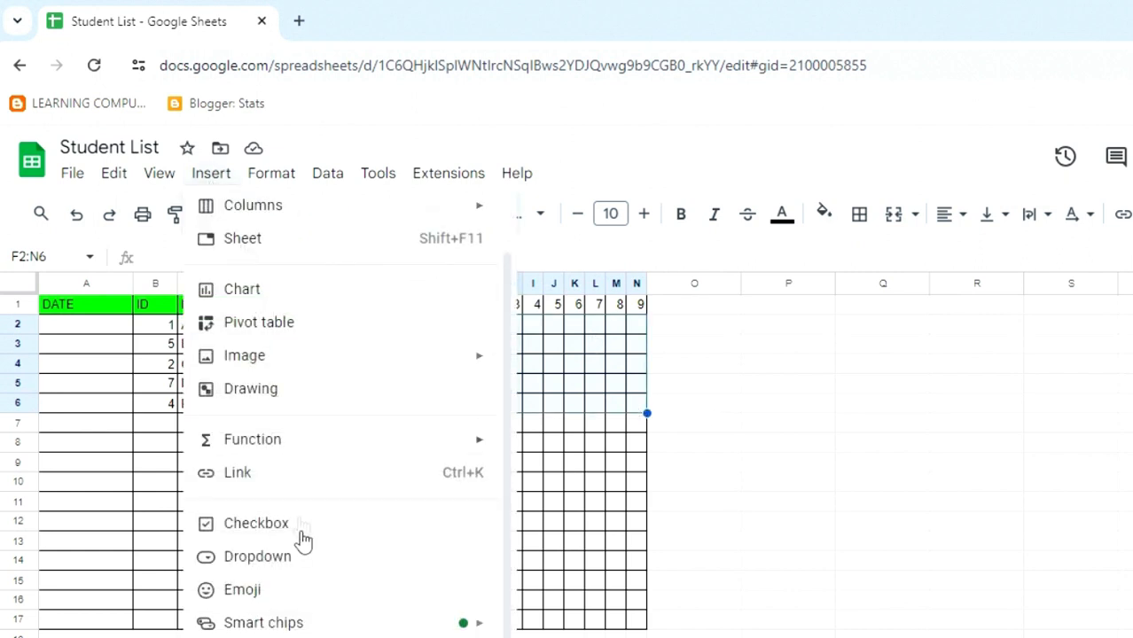
{"action": "left_click", "coordinate": [311, 532]}
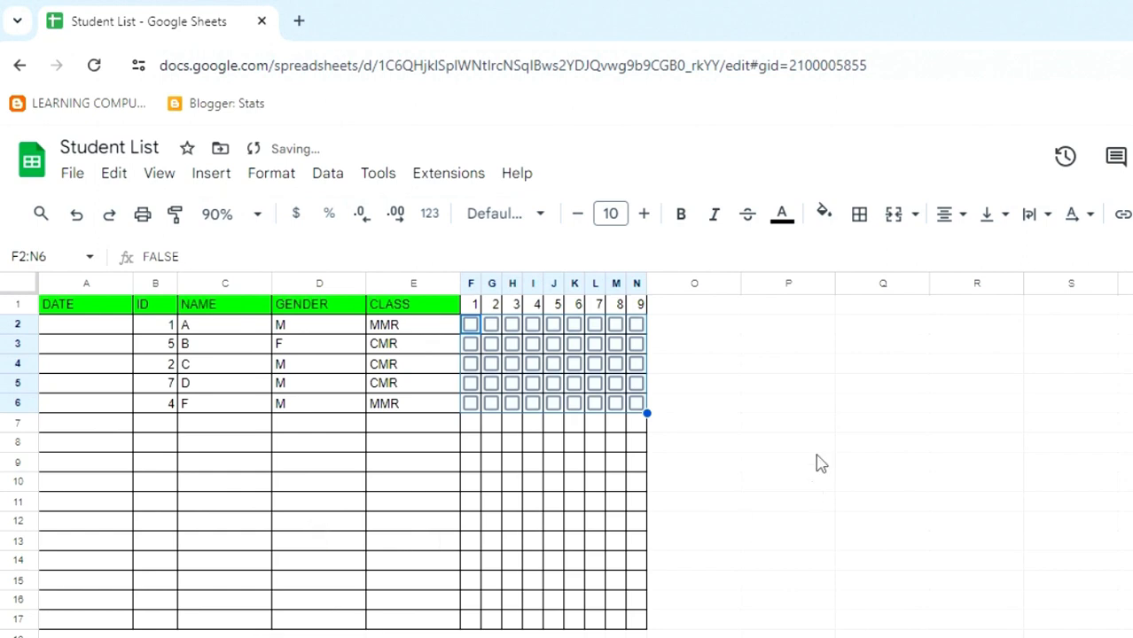
Tick days 4 and 8 for student A
{"action": "left_click", "coordinate": [712, 452]}
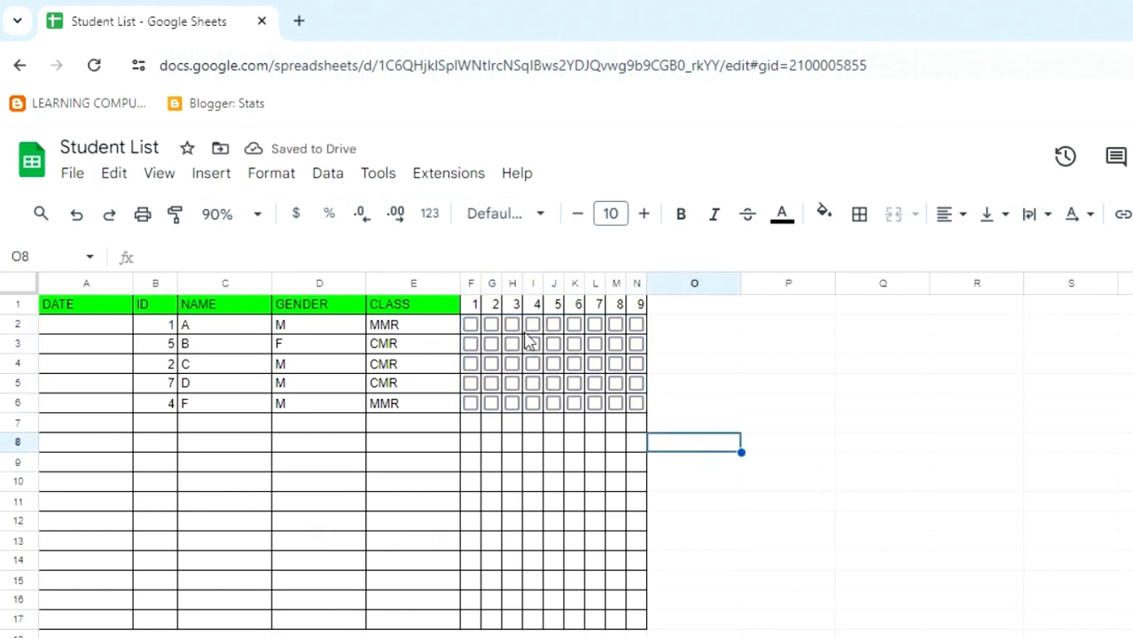
{"action": "left_click", "coordinate": [532, 324]}
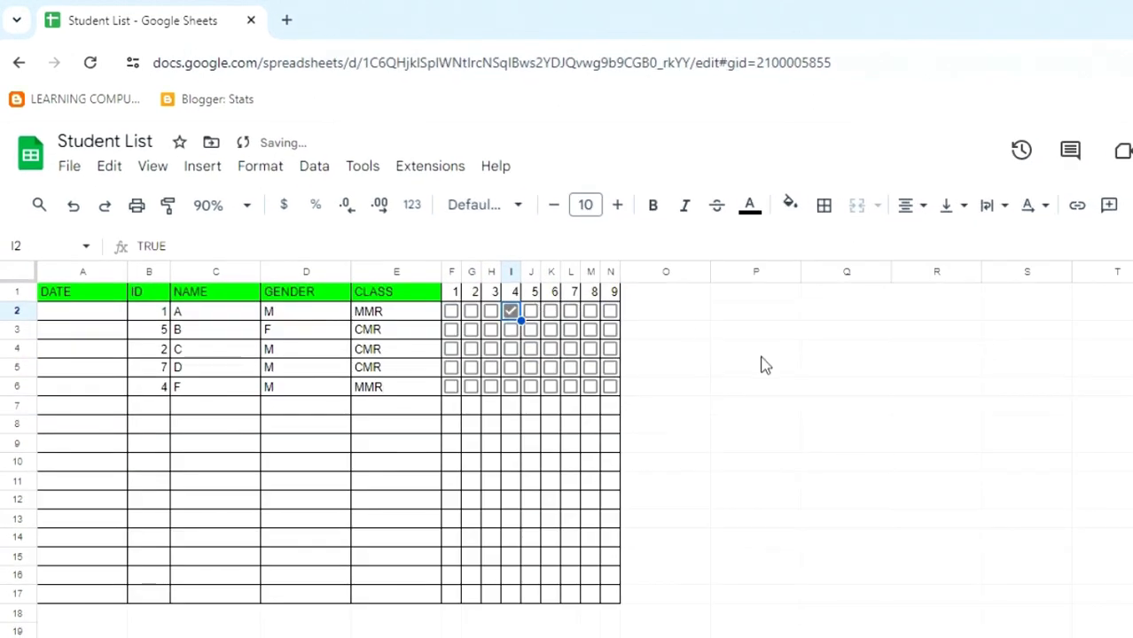
{"action": "left_click", "coordinate": [590, 311]}
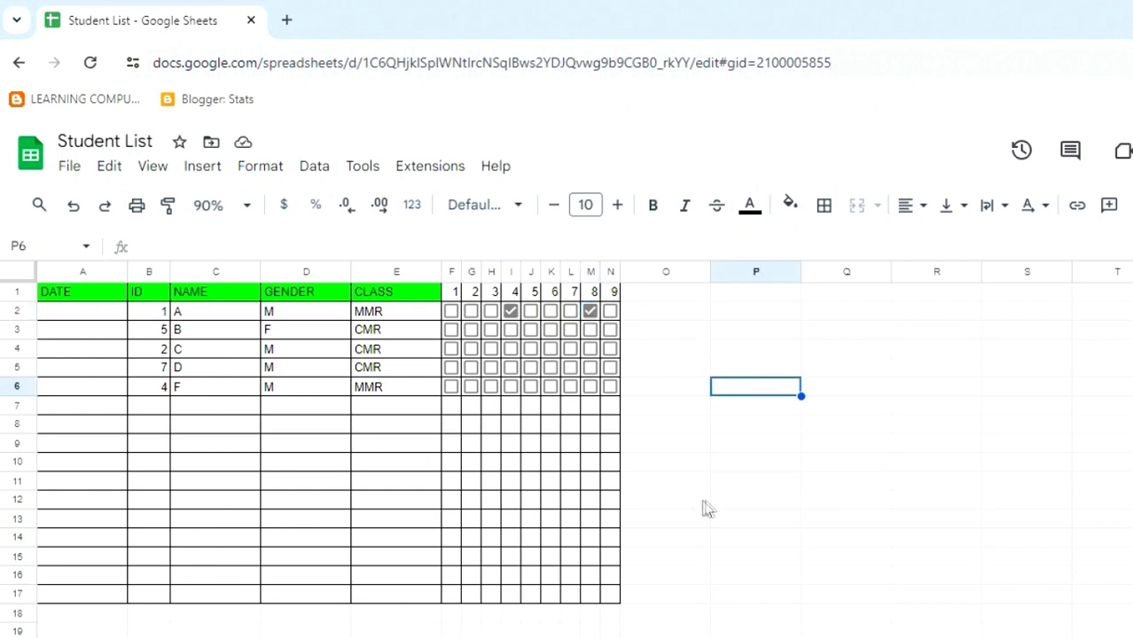
Delete the checkboxes from F2:N6 across all five students
{"action": "left_click_drag", "start_coordinate": [451, 312], "coordinate": [608, 397]}
{"action": "key", "text": "Delete"}
{"action": "key", "text": "Delete"}
{"action": "left_click", "coordinate": [721, 447]}
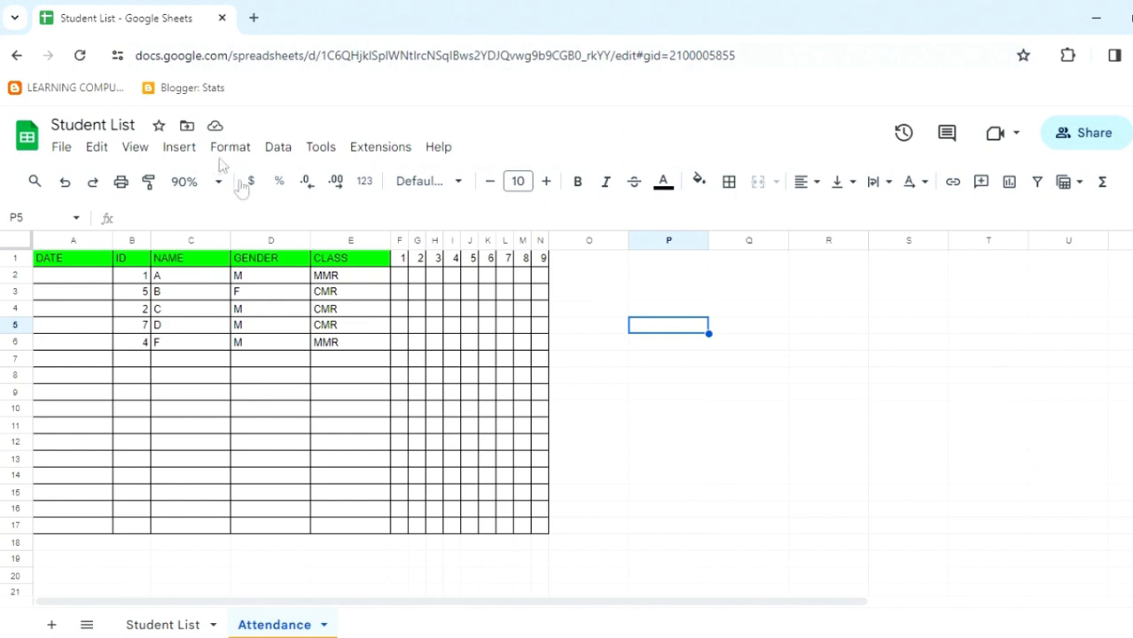
Switch the sheet to full-screen view, dismiss its notice, then return with Esc
{"action": "left_click", "coordinate": [136, 149]}
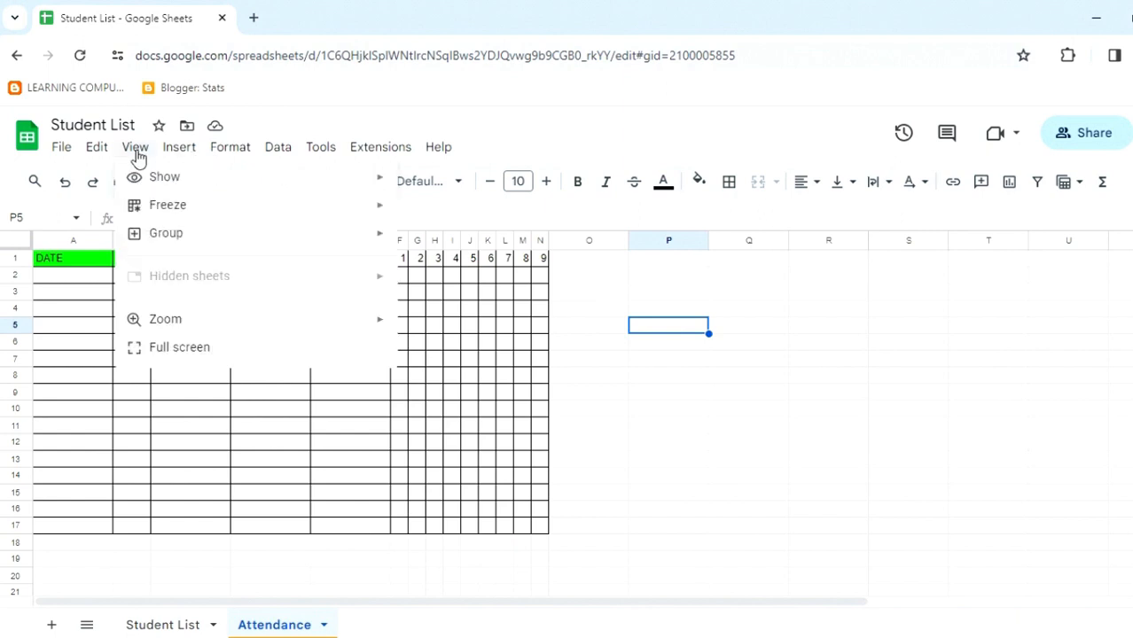
{"action": "left_click", "coordinate": [248, 351]}
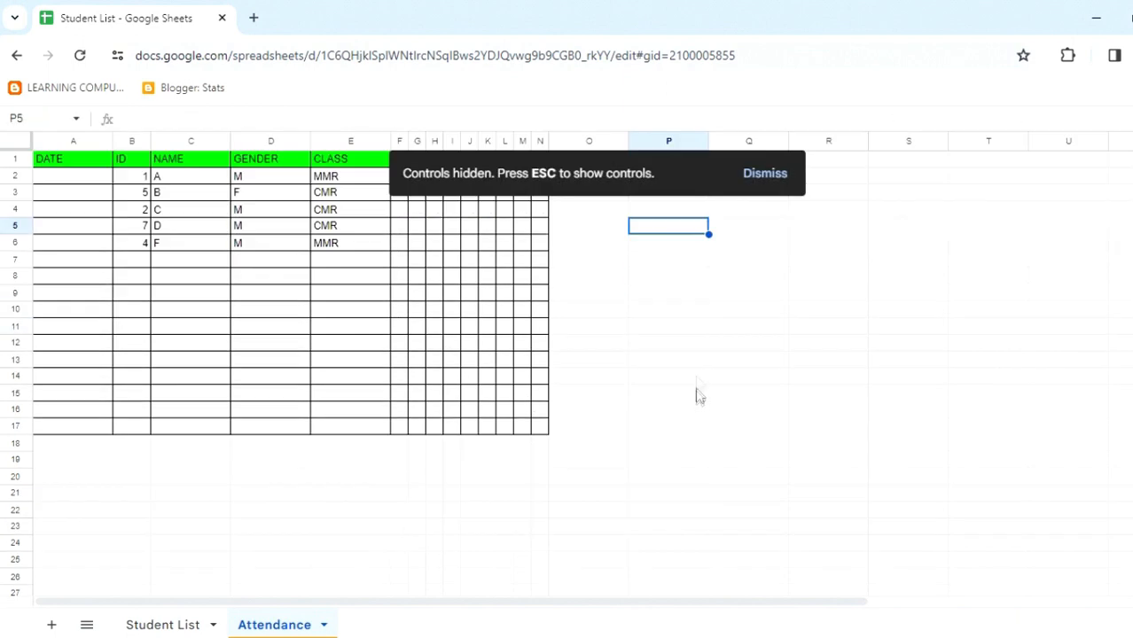
{"action": "left_click", "coordinate": [776, 173]}
{"action": "left_click", "coordinate": [646, 312]}
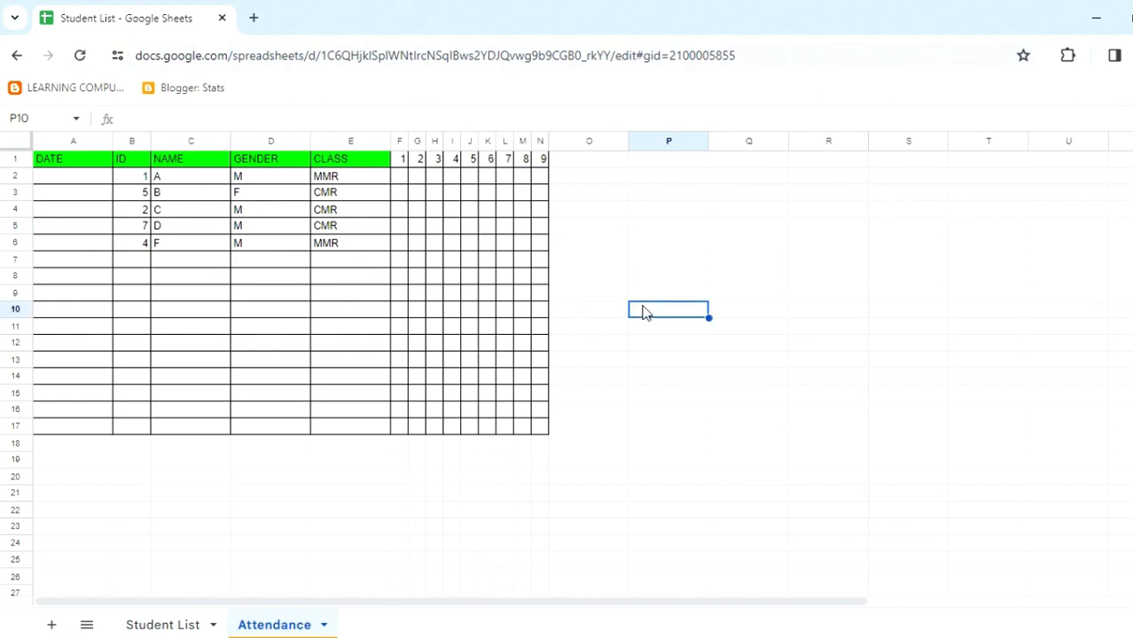
{"action": "key", "text": "Escape"}
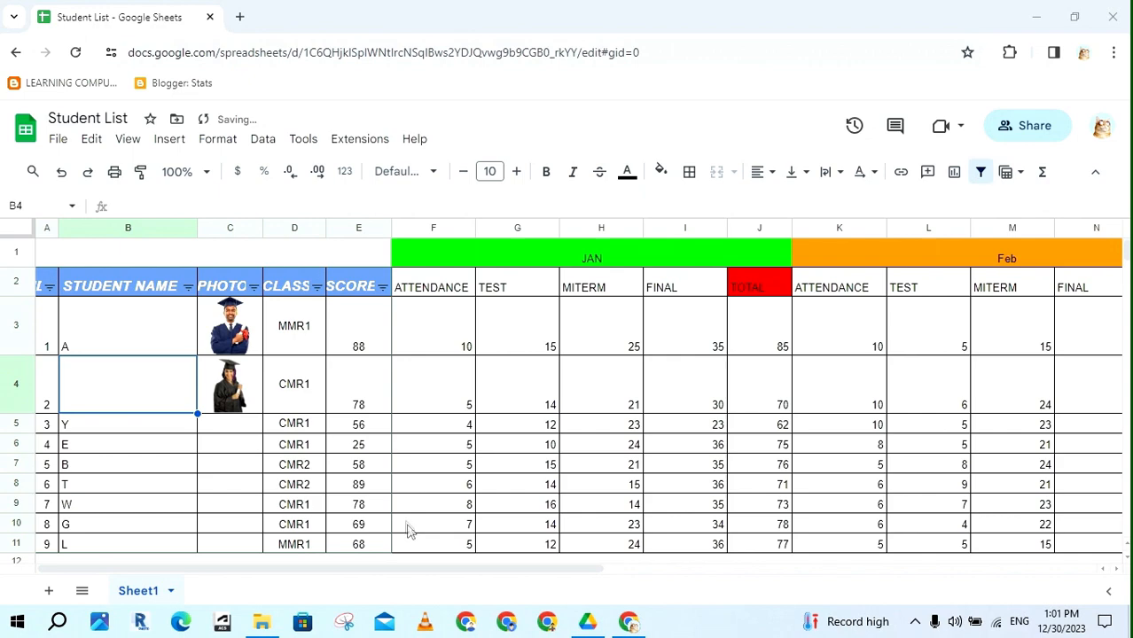
Filter the CLASS column to show only MMR1 students, then select the header row
{"action": "left_click", "coordinate": [316, 288]}
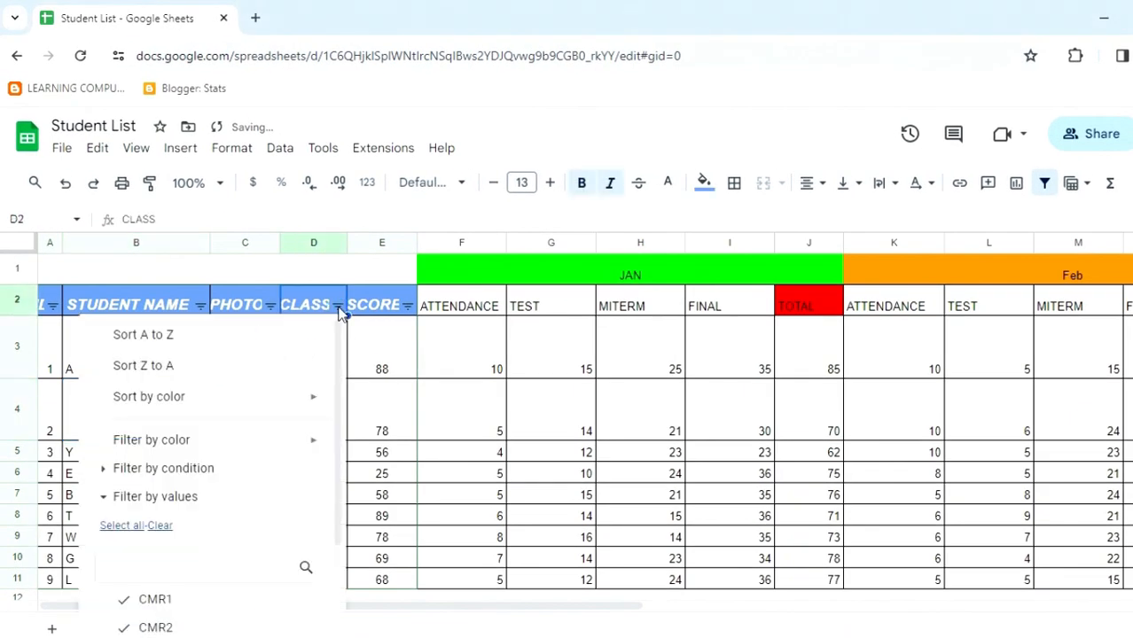
{"action": "left_click", "coordinate": [159, 526]}
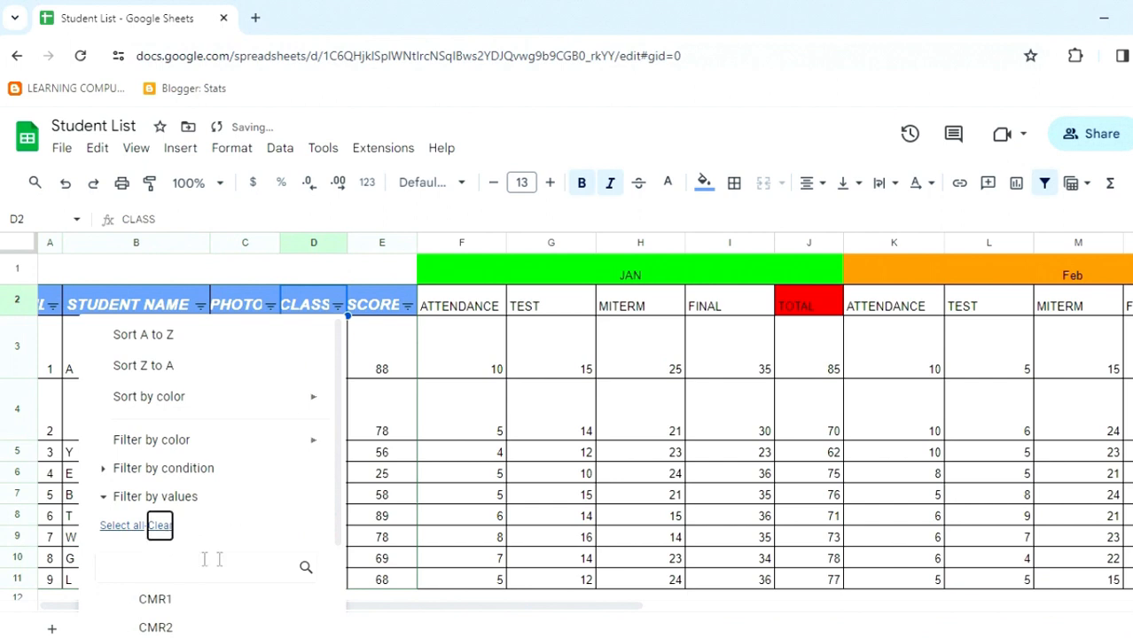
{"action": "scroll", "coordinate": [213, 560], "scroll_direction": "down", "scroll_amount": 2}
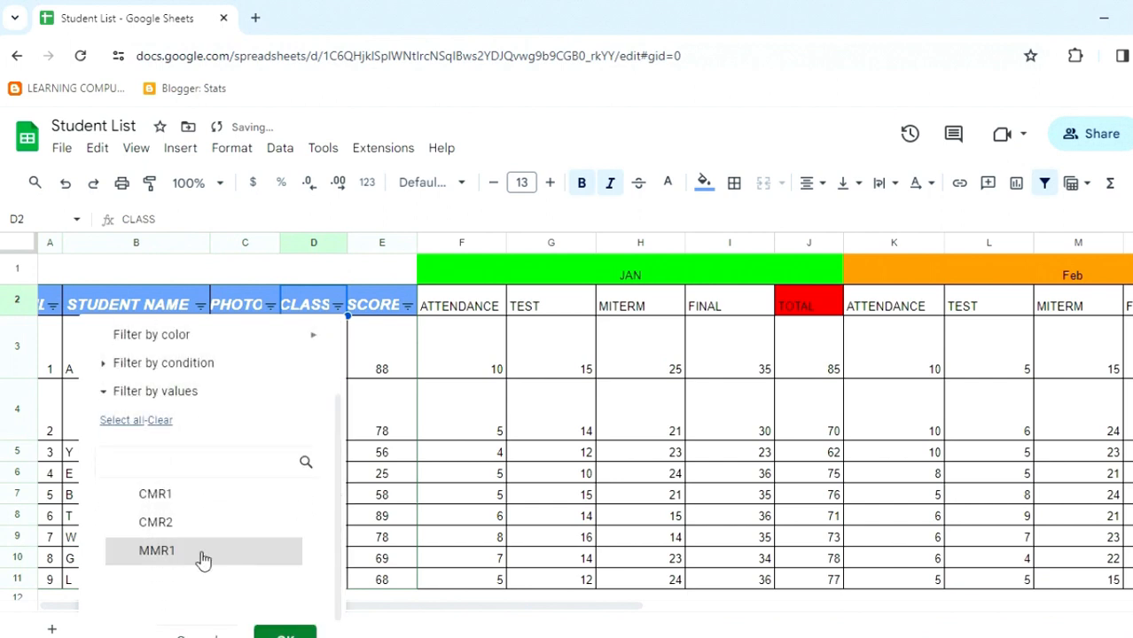
{"action": "left_click", "coordinate": [203, 559]}
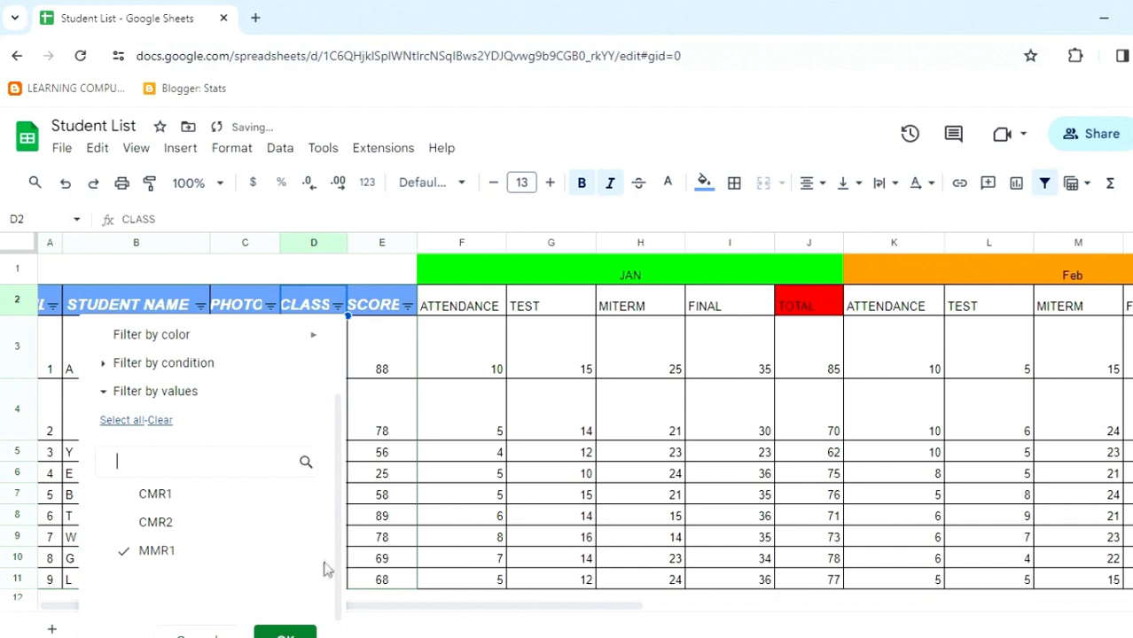
{"action": "scroll", "coordinate": [340, 557], "scroll_direction": "down", "scroll_amount": 1}
{"action": "left_click", "coordinate": [285, 613]}
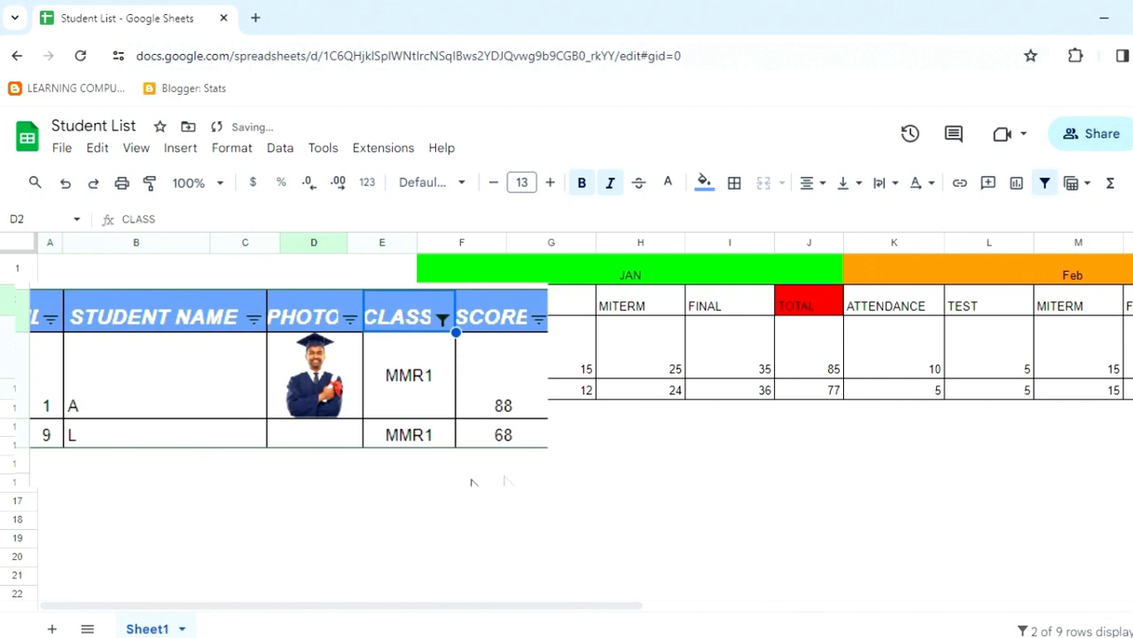
{"action": "left_click", "coordinate": [349, 430]}
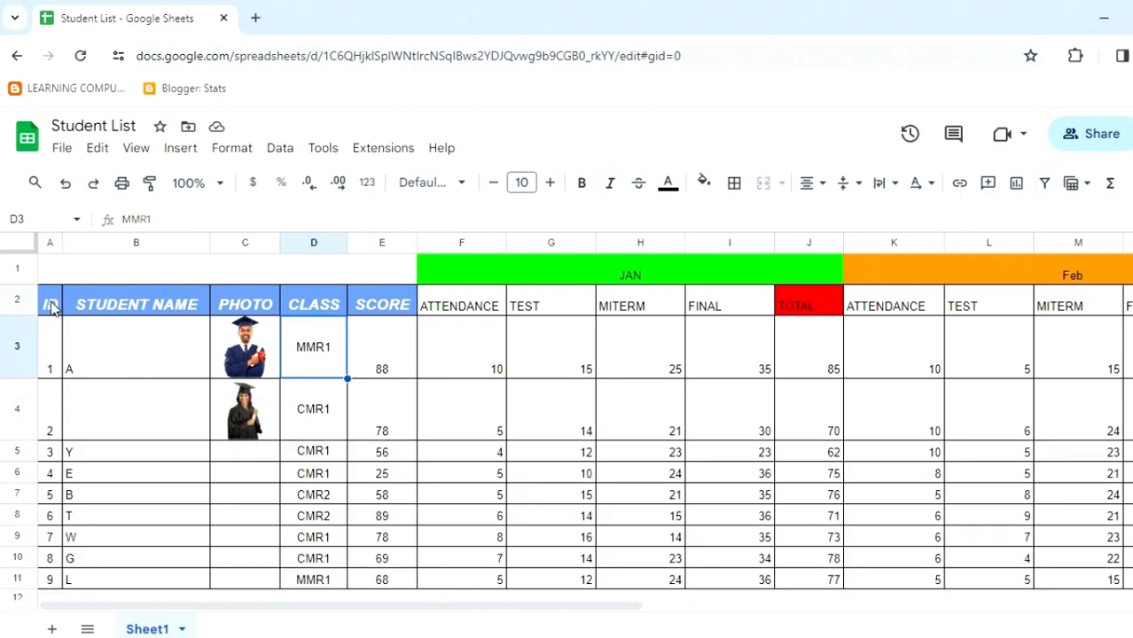
{"action": "left_click_drag", "start_coordinate": [51, 305], "coordinate": [374, 312]}
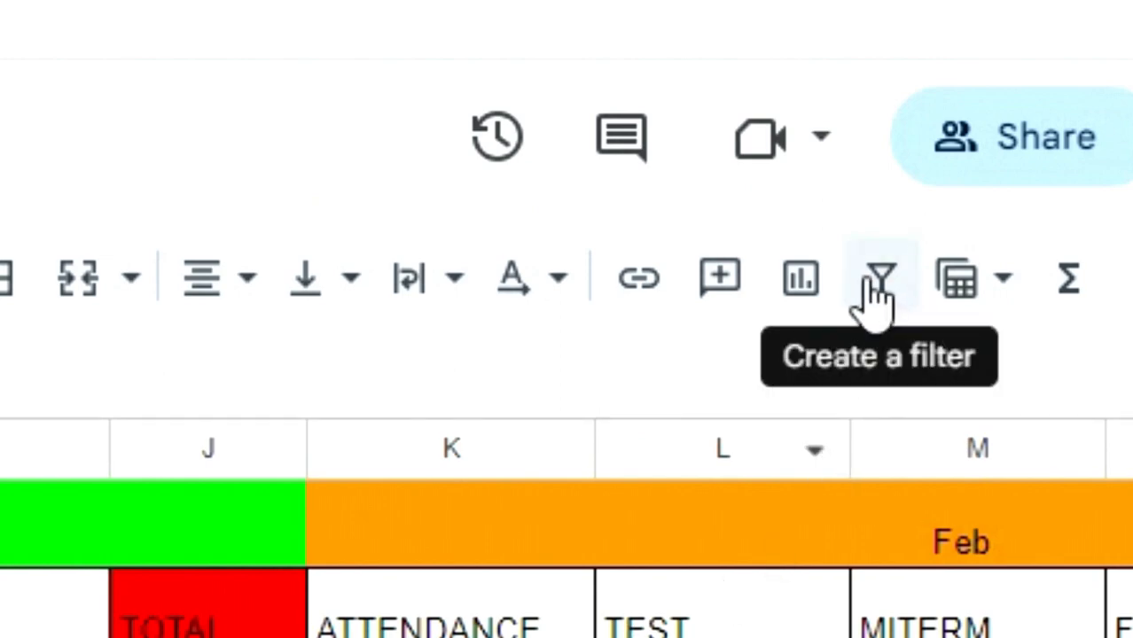
Create a filter on the student table and restrict CLASS to MMR1 only
{"action": "left_click", "coordinate": [877, 285]}
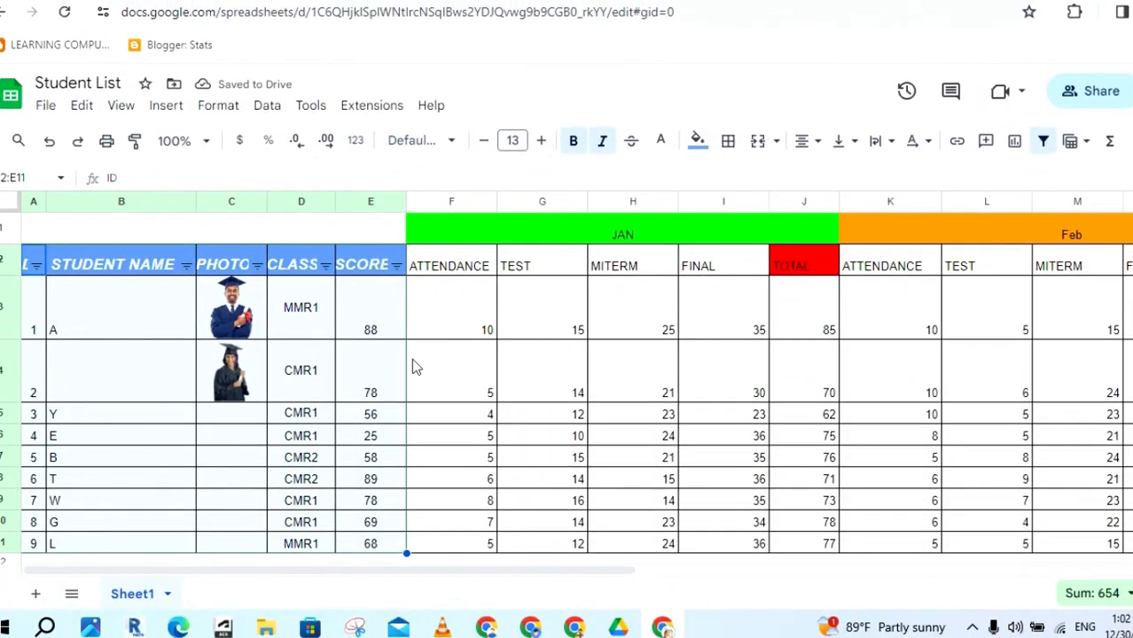
{"action": "left_click", "coordinate": [316, 394]}
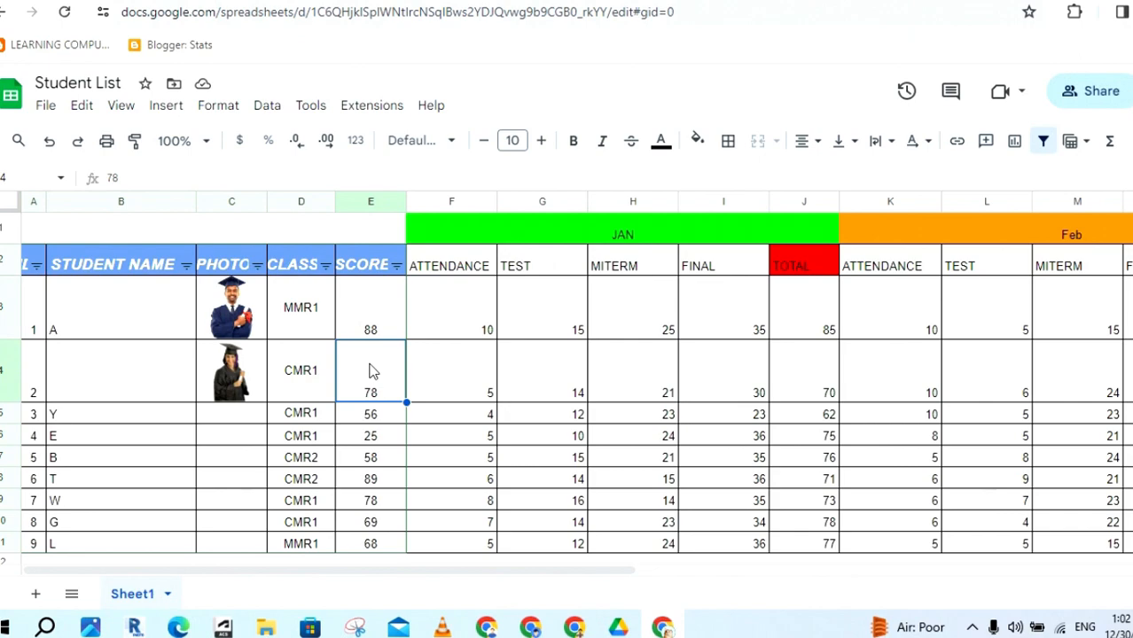
{"action": "left_click", "coordinate": [326, 266]}
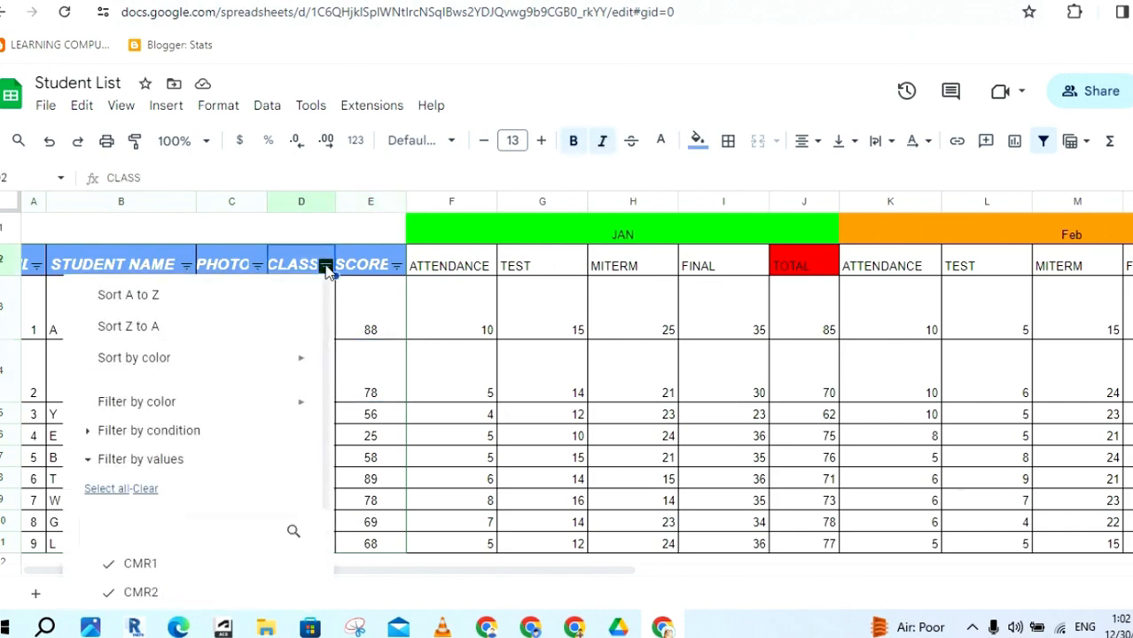
{"action": "scroll", "coordinate": [328, 426], "scroll_direction": "down", "scroll_amount": 3}
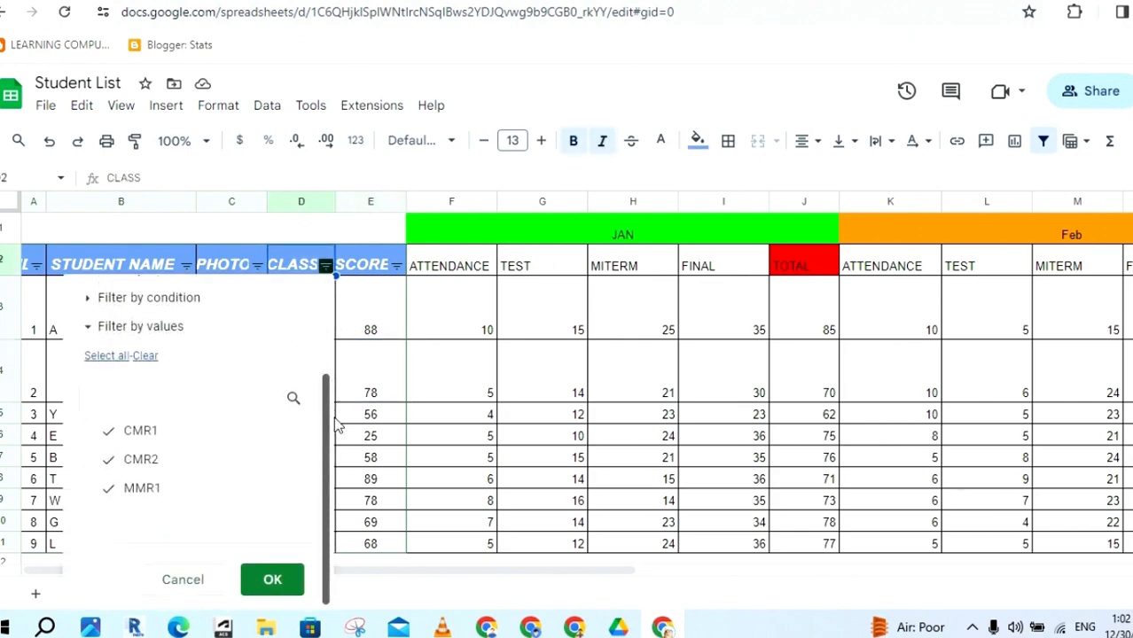
{"action": "left_click", "coordinate": [145, 355]}
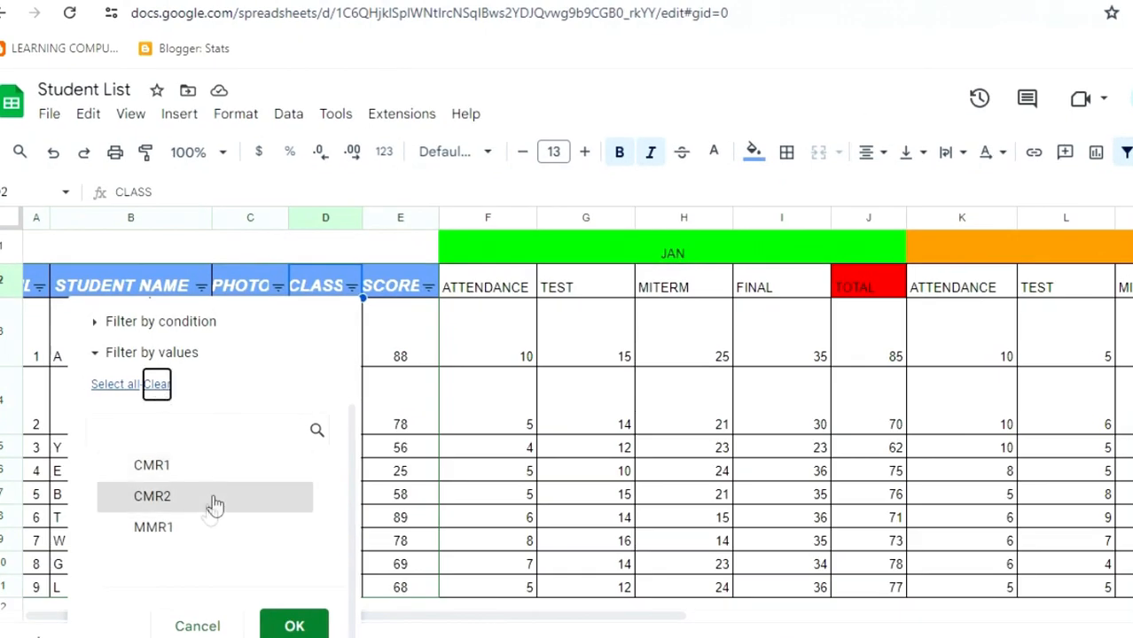
{"action": "left_click", "coordinate": [185, 531]}
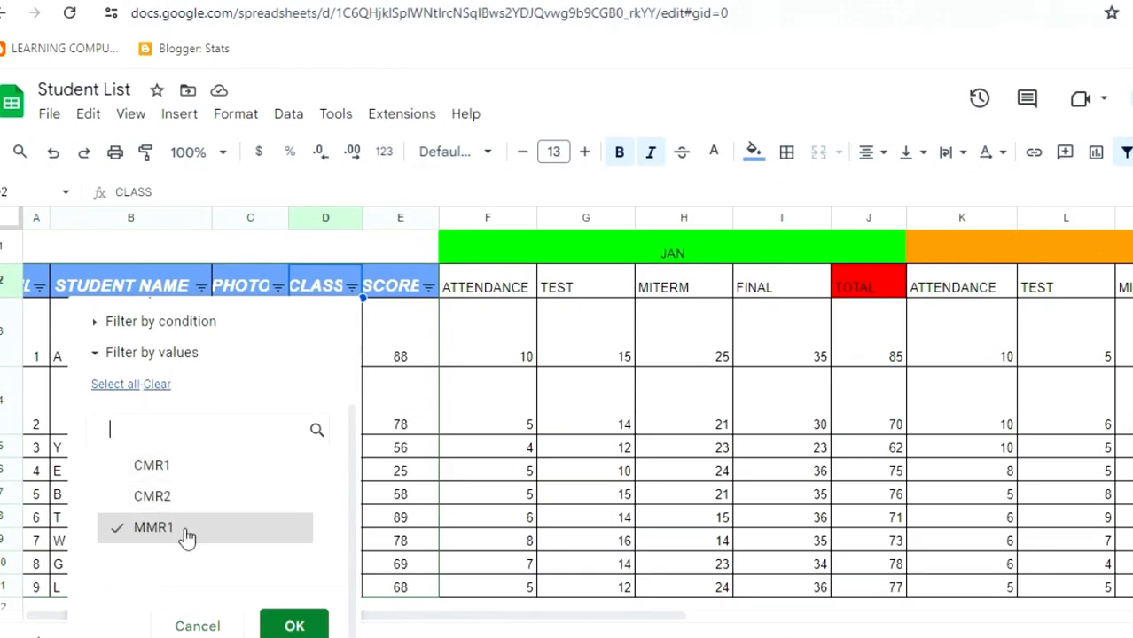
{"action": "left_click", "coordinate": [295, 627]}
{"action": "left_click", "coordinate": [468, 467]}
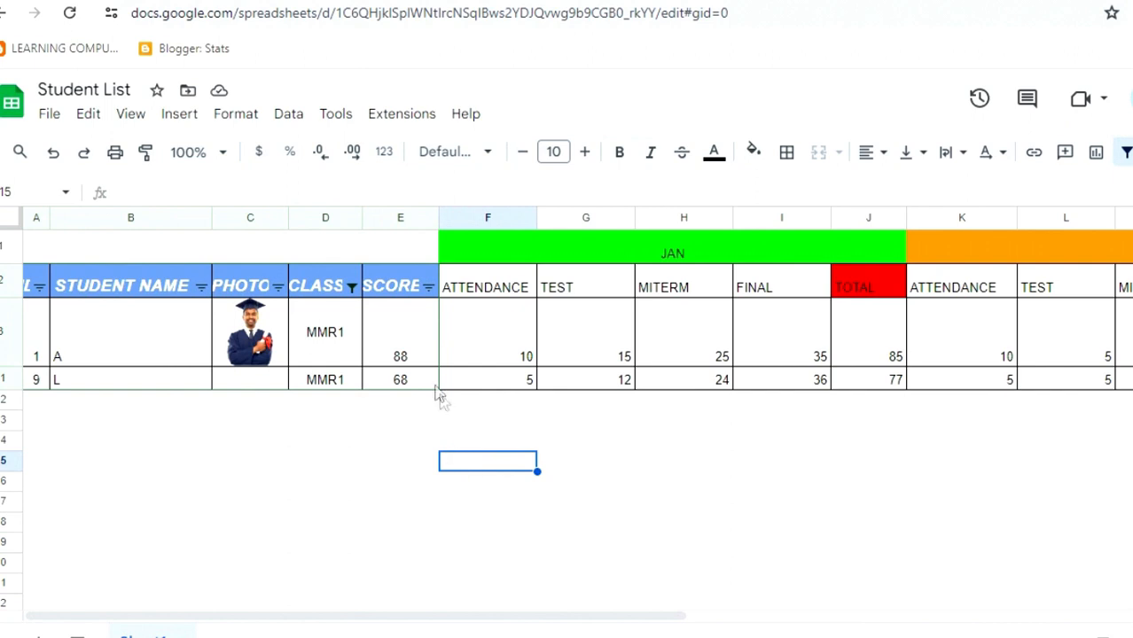
{"action": "left_click", "coordinate": [351, 287]}
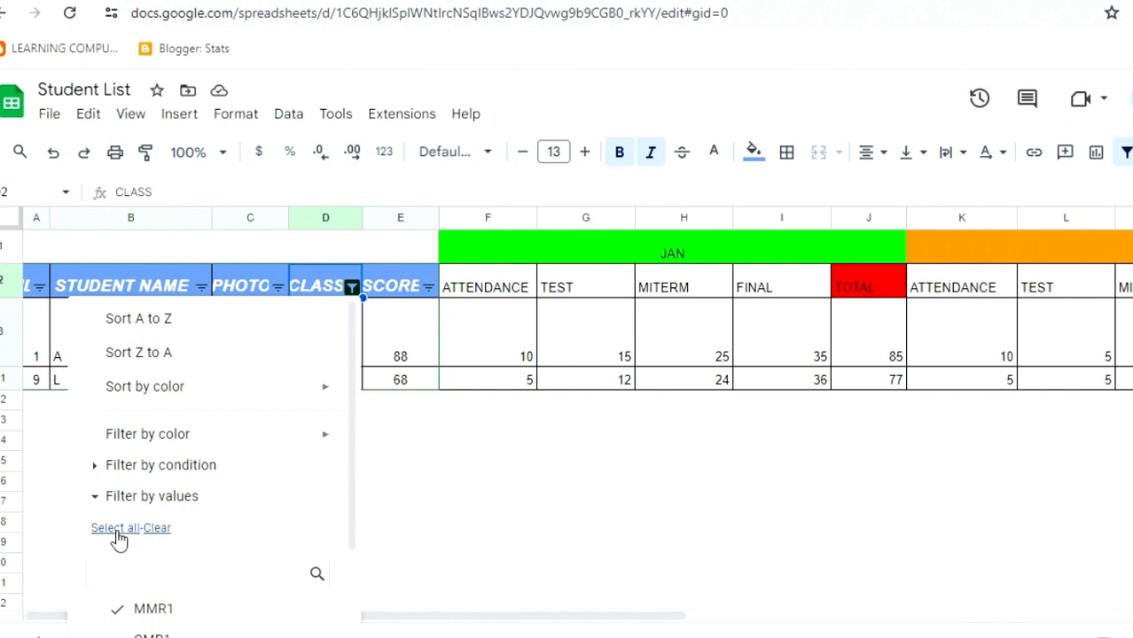
Reapply the CLASS filter with every class kept
{"action": "left_click_drag", "start_coordinate": [350, 523], "coordinate": [342, 620]}
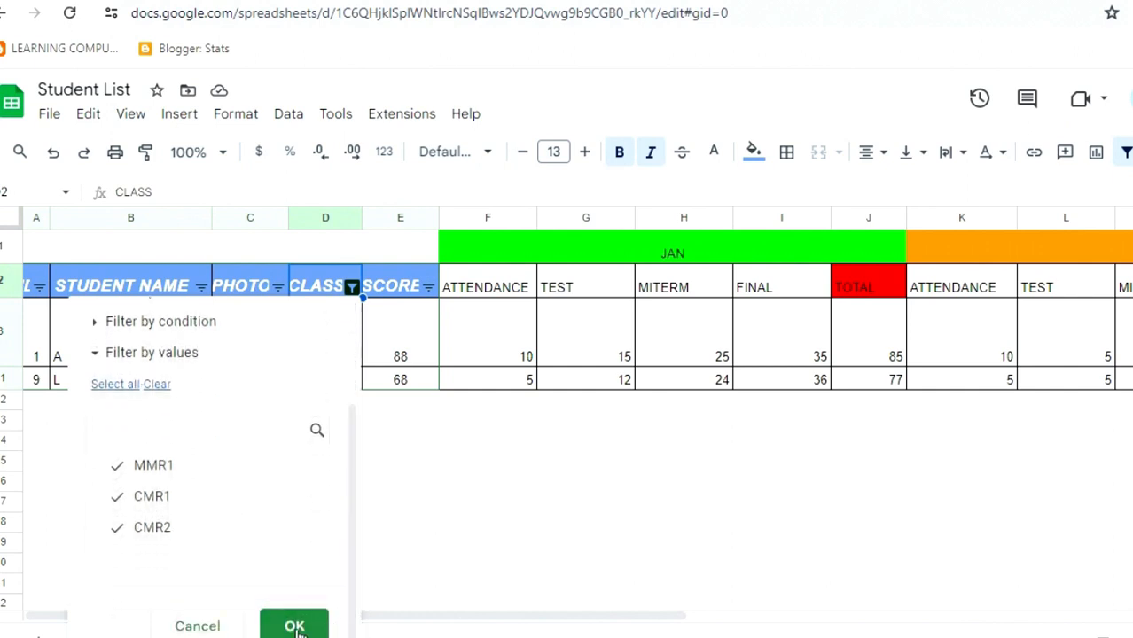
{"action": "left_click", "coordinate": [294, 626]}
{"action": "left_click", "coordinate": [550, 471]}
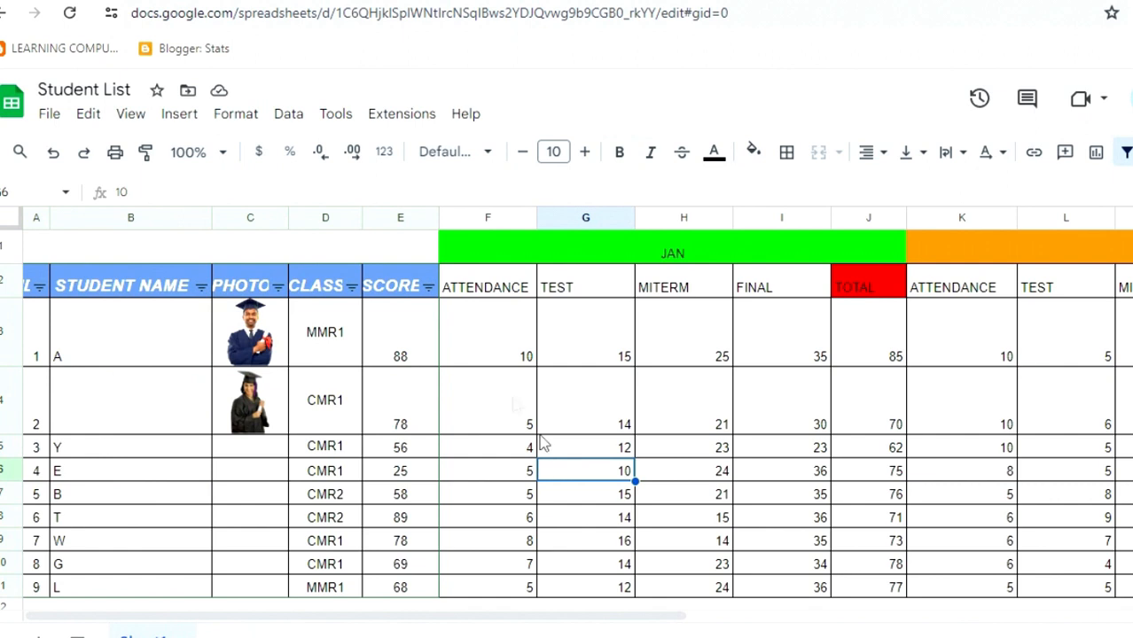
Select the header cells STUDENT NAME to SCORE and remove the filter
{"action": "left_click_drag", "start_coordinate": [406, 292], "coordinate": [37, 286]}
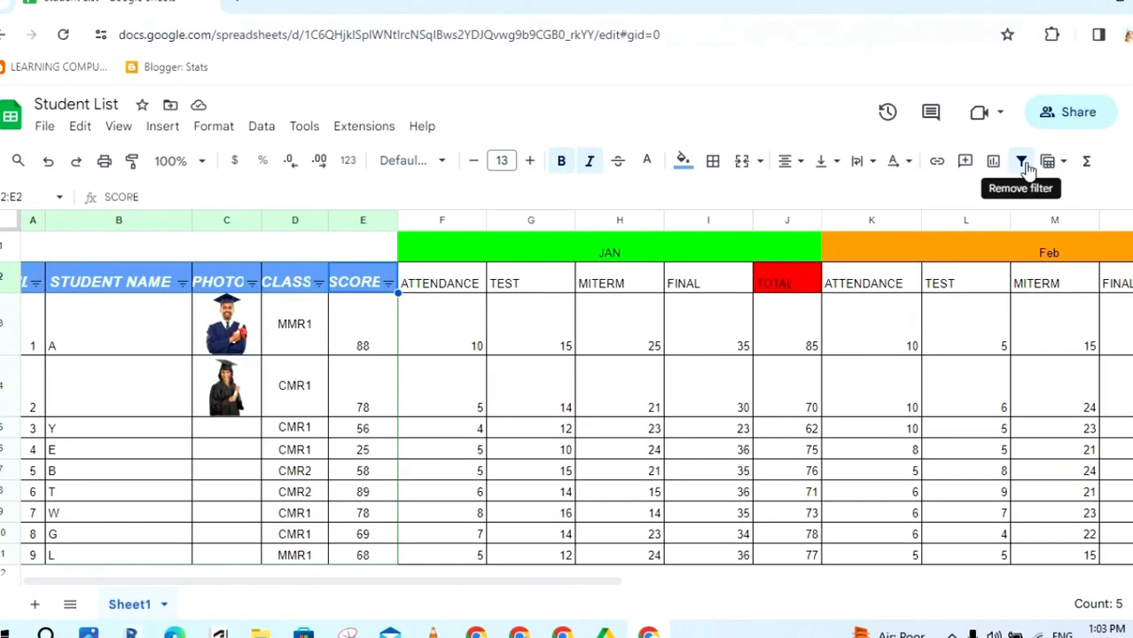
{"action": "left_click", "coordinate": [1022, 162]}
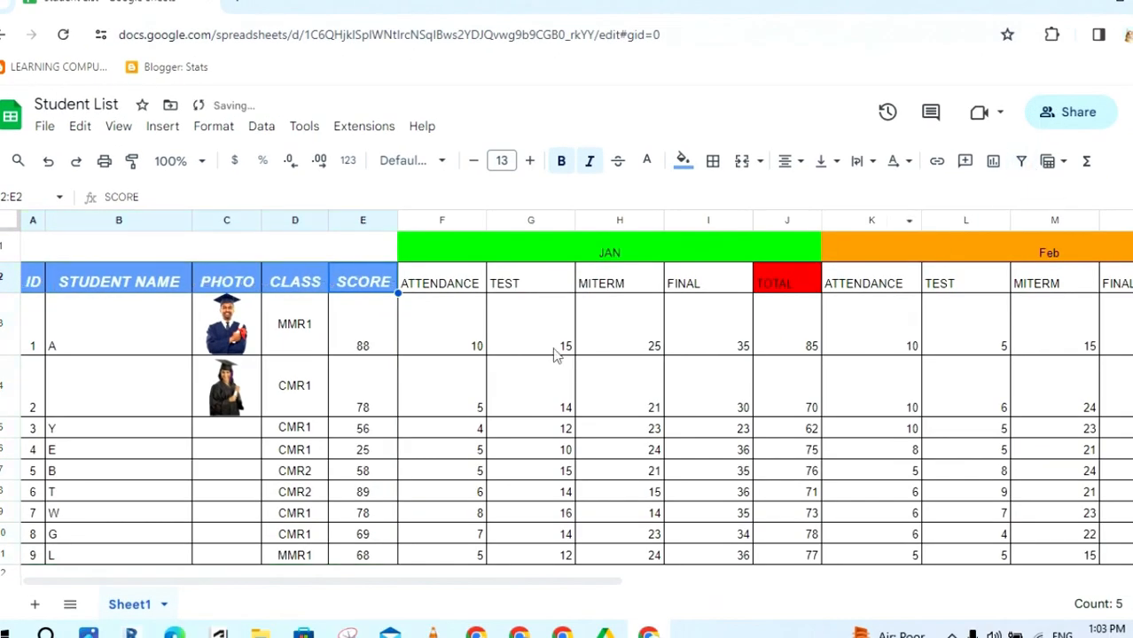
{"action": "left_click", "coordinate": [457, 388]}
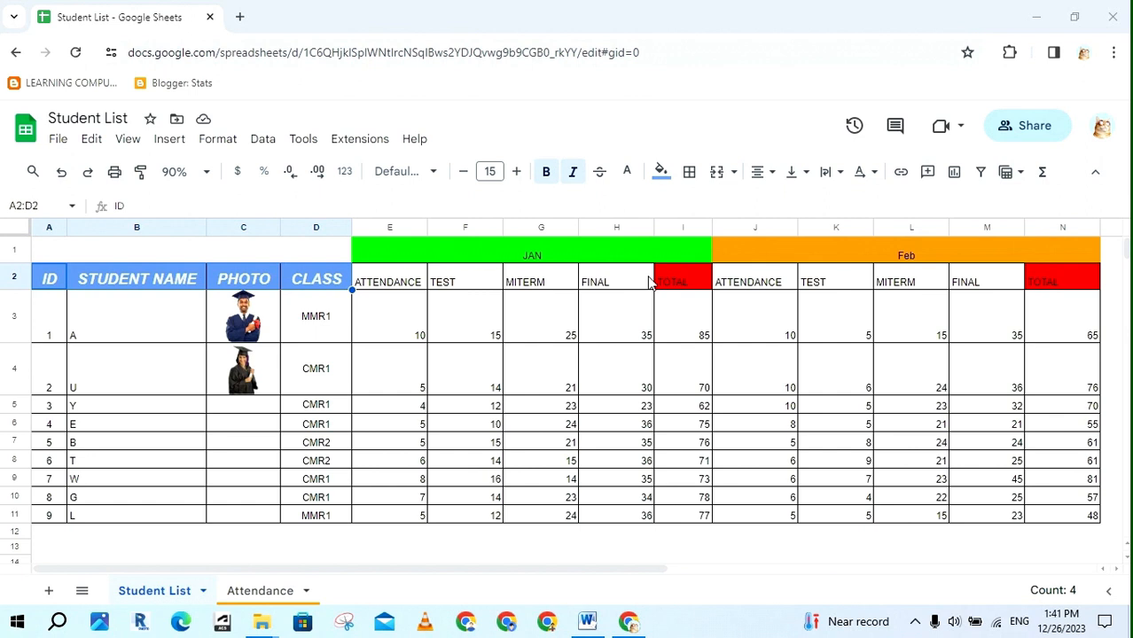
Select the block A2:D11 from the ID header through CLASS, then scroll to the top
{"action": "left_click_drag", "start_coordinate": [146, 321], "coordinate": [126, 519]}
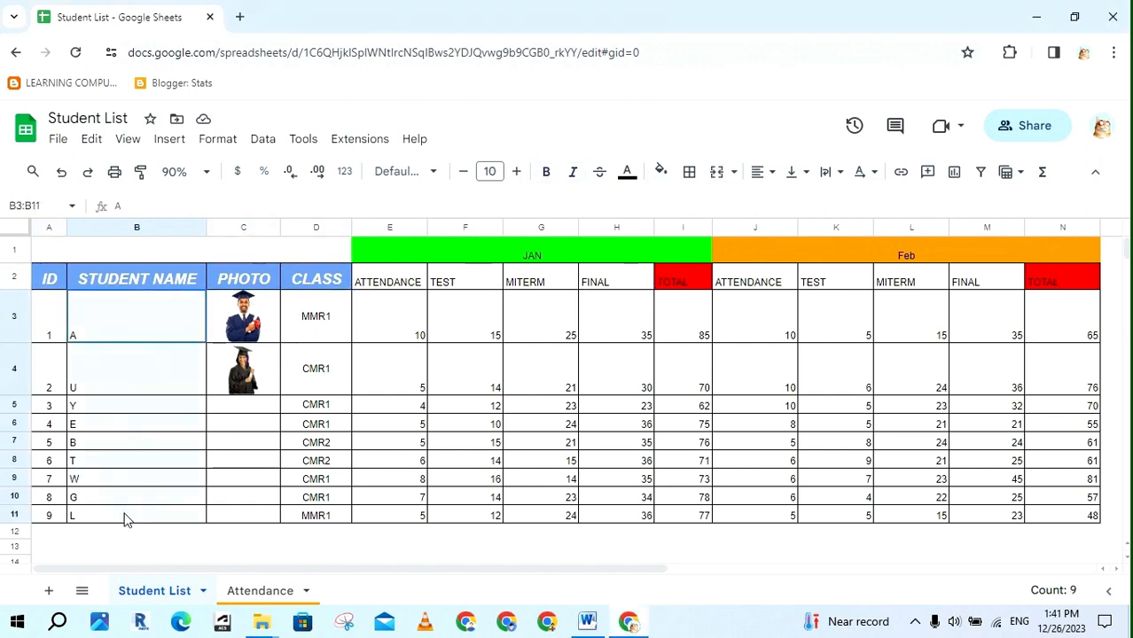
{"action": "left_click", "coordinate": [338, 535]}
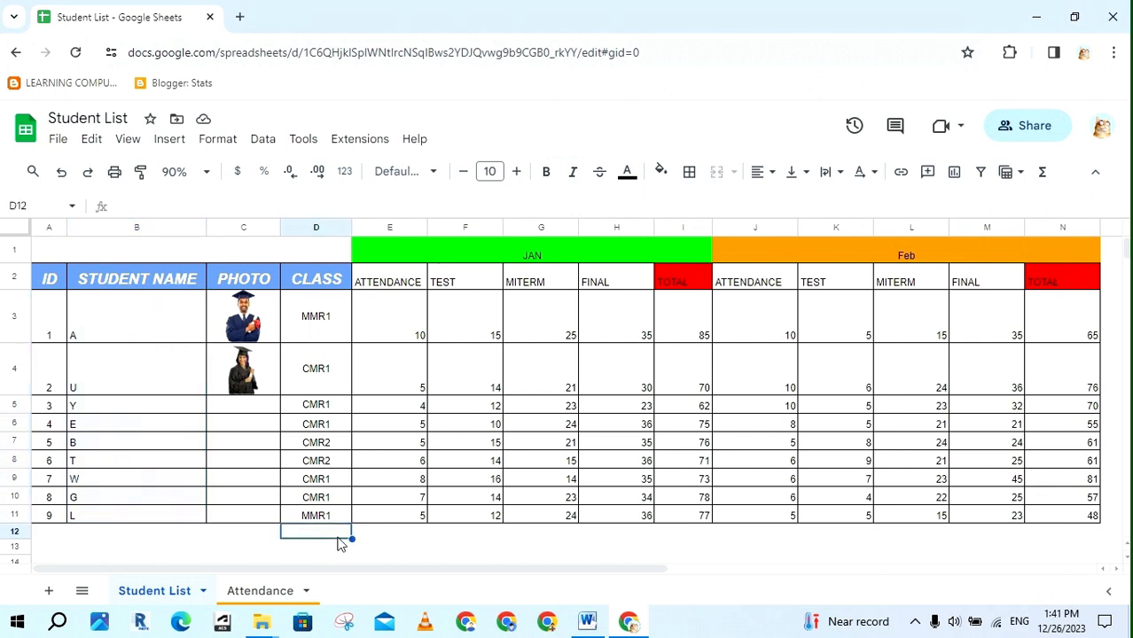
{"action": "left_click_drag", "start_coordinate": [49, 298], "coordinate": [319, 518]}
{"action": "scroll", "coordinate": [383, 486], "scroll_direction": "up", "scroll_amount": 5}
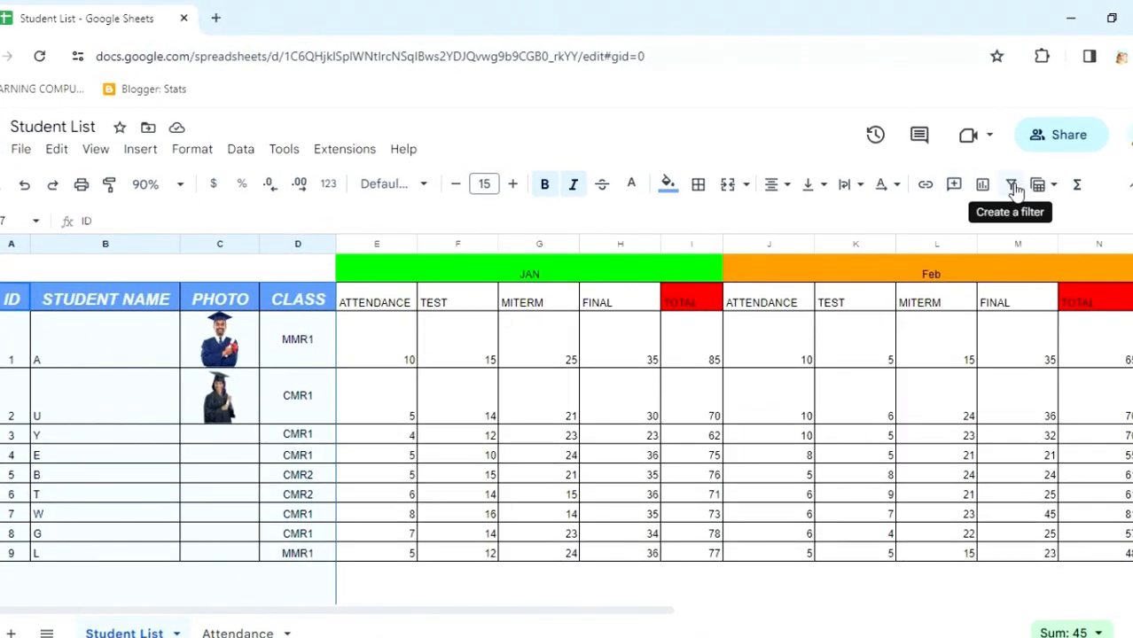
Add a filter to the ID–CLASS columns and sort students A to Z by STUDENT NAME
{"action": "left_click", "coordinate": [1021, 186]}
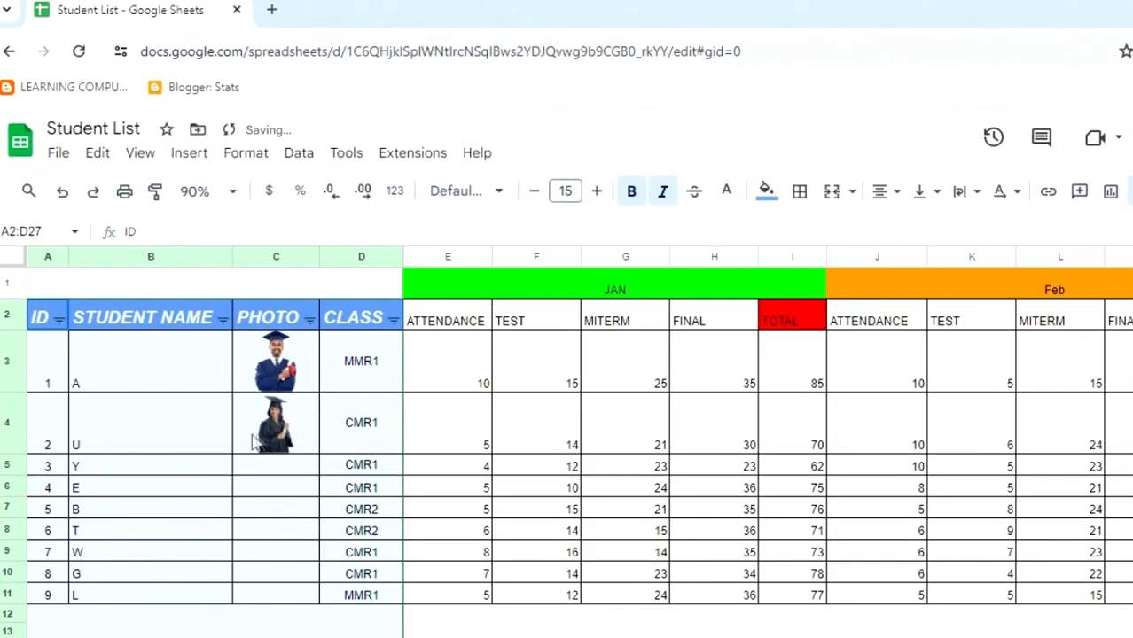
{"action": "left_click", "coordinate": [207, 445]}
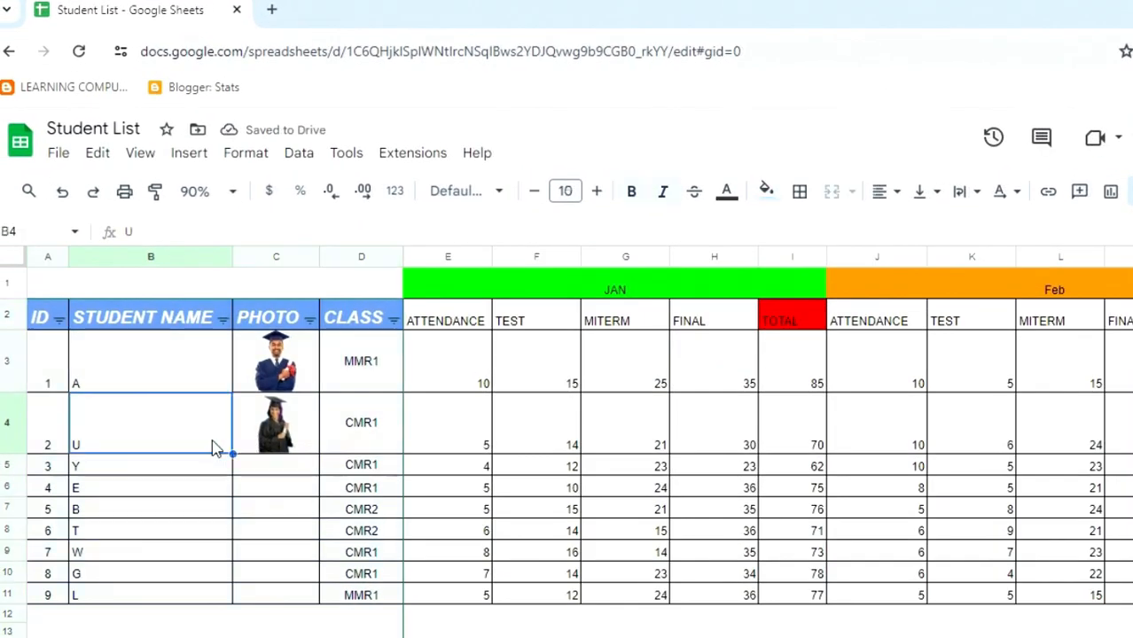
{"action": "left_click", "coordinate": [222, 320]}
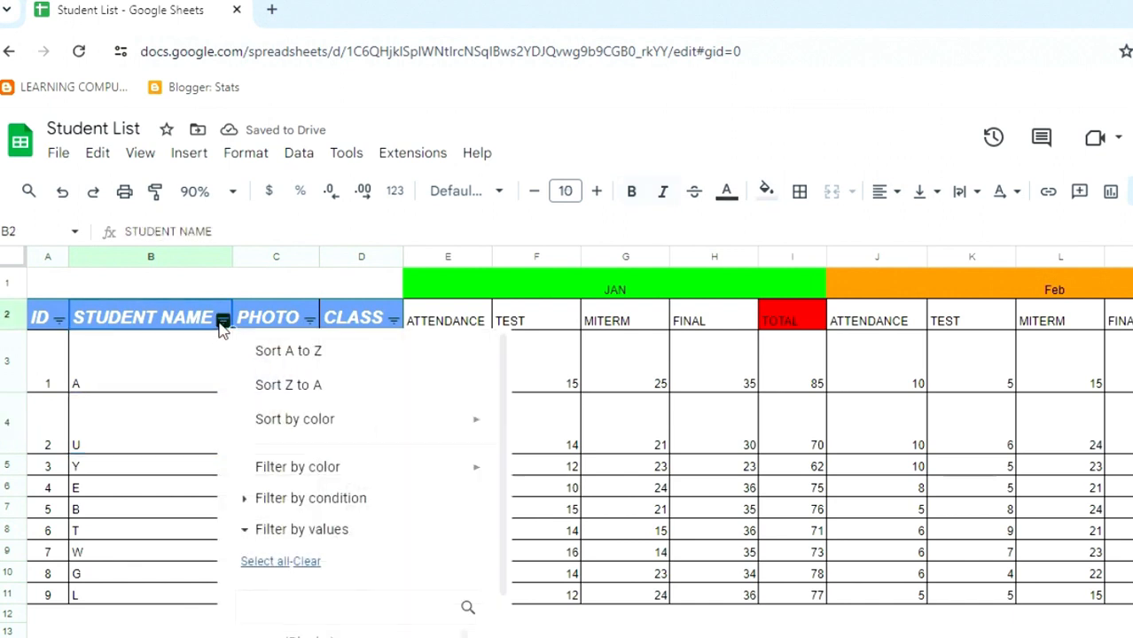
{"action": "left_click", "coordinate": [377, 351]}
Inspect the sorted names in column B and select the FINAL scores H3:H11
{"action": "left_click_drag", "start_coordinate": [184, 429], "coordinate": [128, 605]}
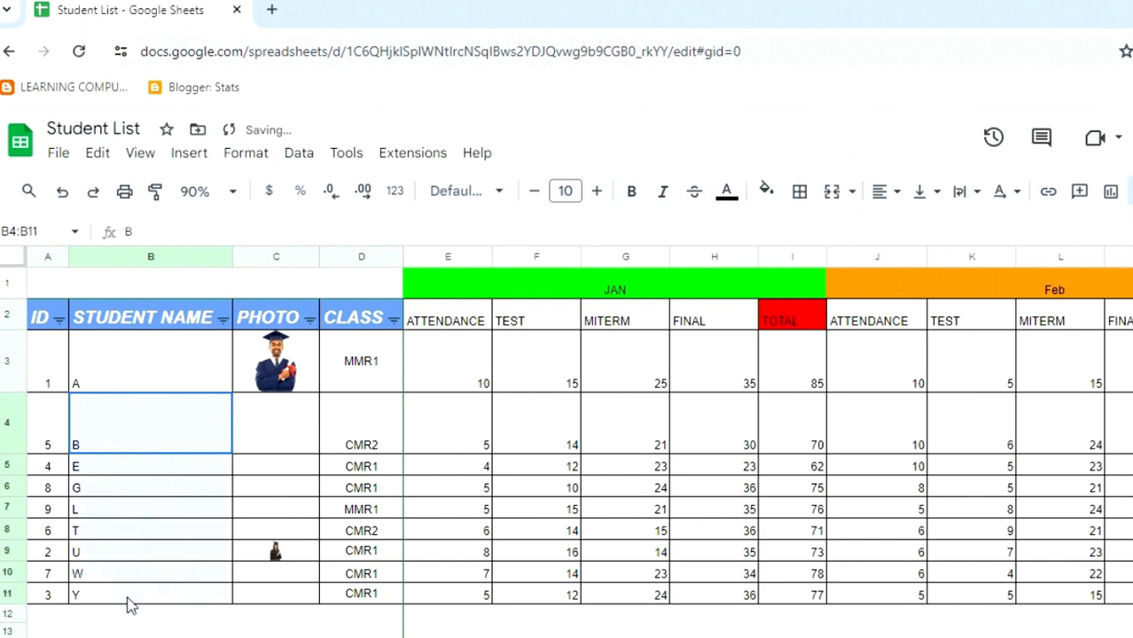
{"action": "left_click", "coordinate": [145, 381]}
{"action": "left_click", "coordinate": [131, 435]}
{"action": "left_click", "coordinate": [124, 487]}
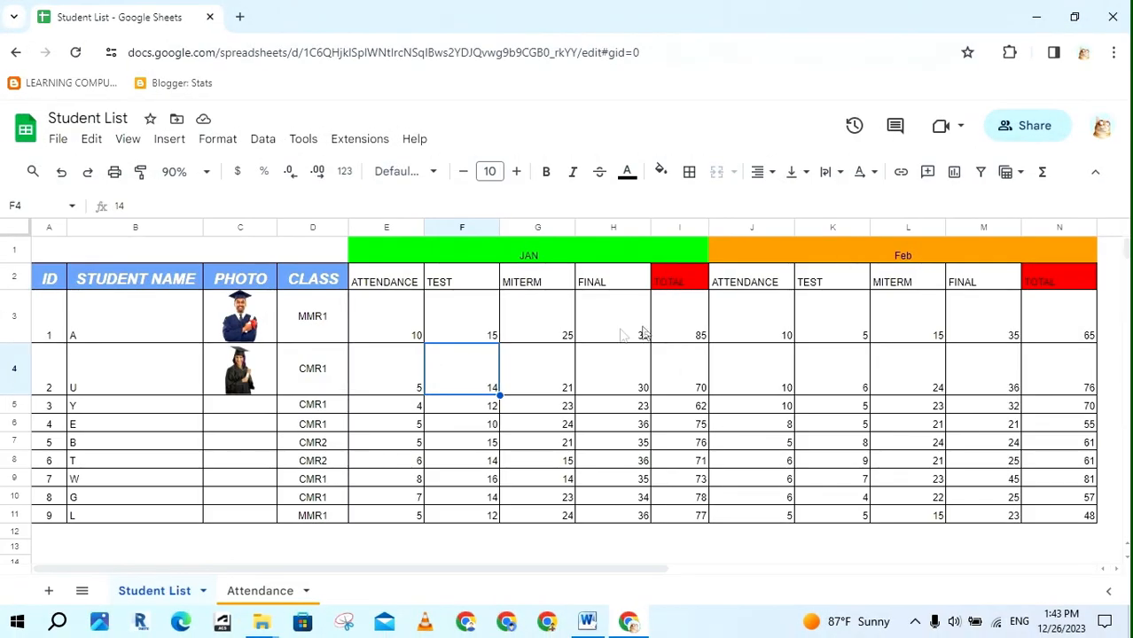
{"action": "left_click_drag", "start_coordinate": [642, 333], "coordinate": [636, 511]}
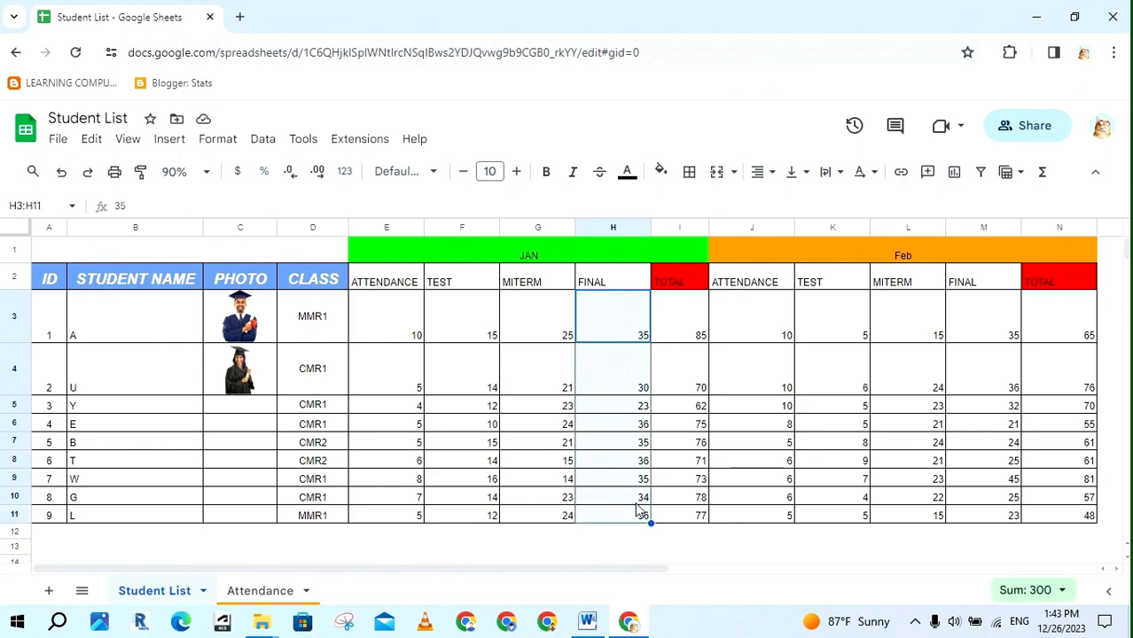
Clear the January FINAL scores H3:H11 and view cell H4's edit history
{"action": "key", "text": "Delete"}
{"action": "left_click", "coordinate": [549, 394]}
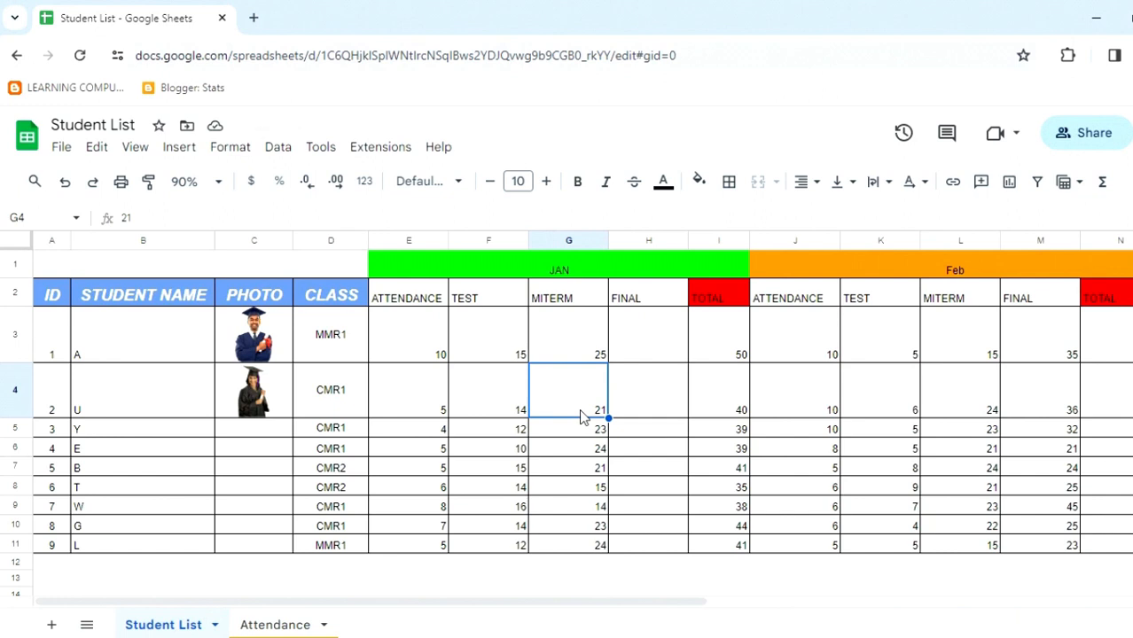
{"action": "left_click", "coordinate": [648, 401]}
{"action": "right_click", "coordinate": [648, 400]}
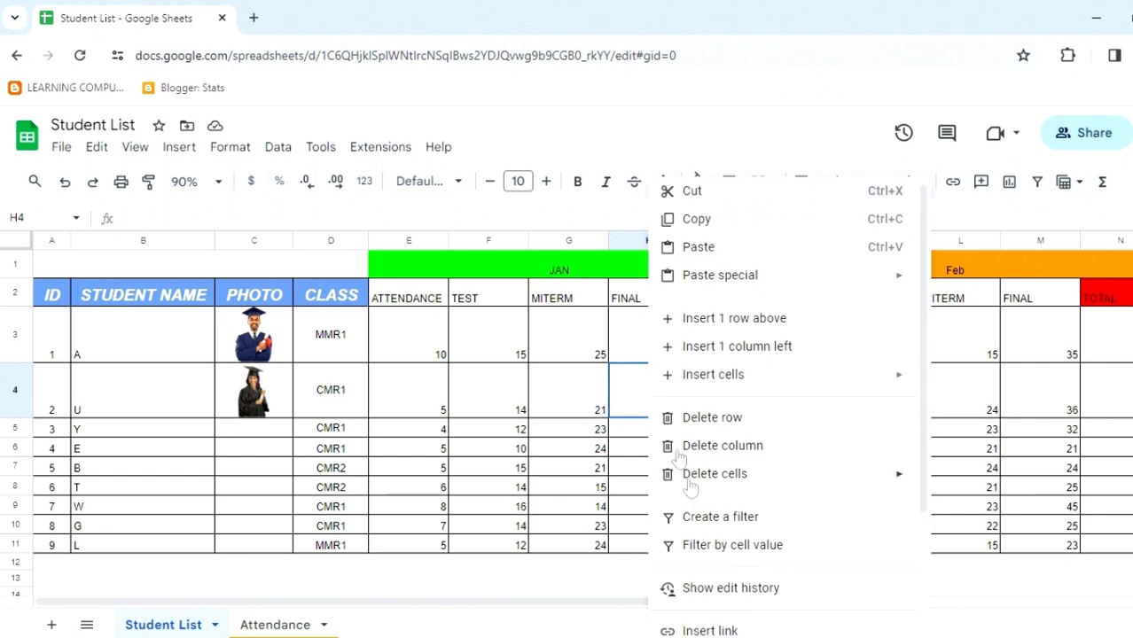
{"action": "left_click", "coordinate": [801, 589]}
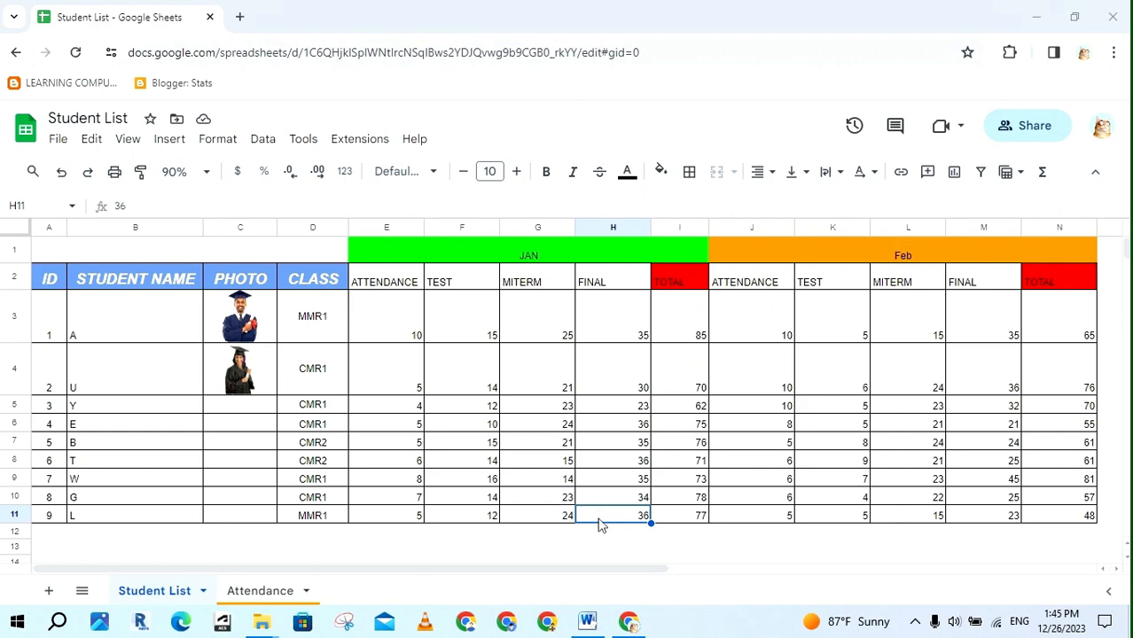
Clear A3:H11, erasing every student's ID, details, photo and January scores so the TOTALs read 0
{"action": "left_click", "coordinate": [146, 340], "text": "shift"}
{"action": "left_click", "coordinate": [54, 330], "text": "shift"}
{"action": "key", "text": "Delete"}
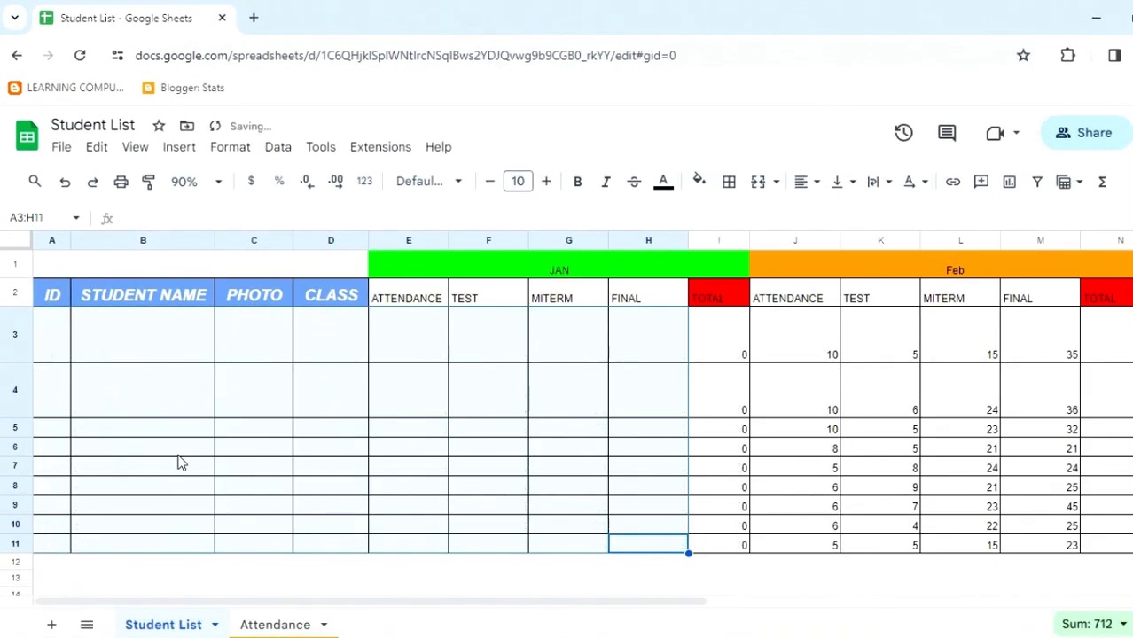
{"action": "left_click", "coordinate": [336, 483]}
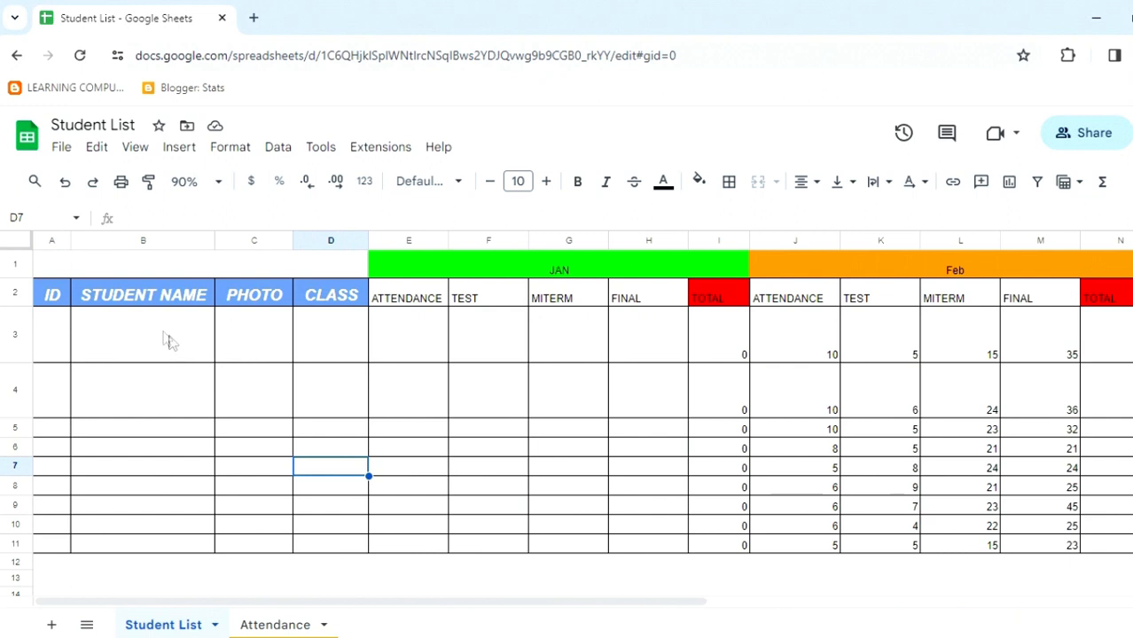
{"action": "left_click", "coordinate": [61, 149]}
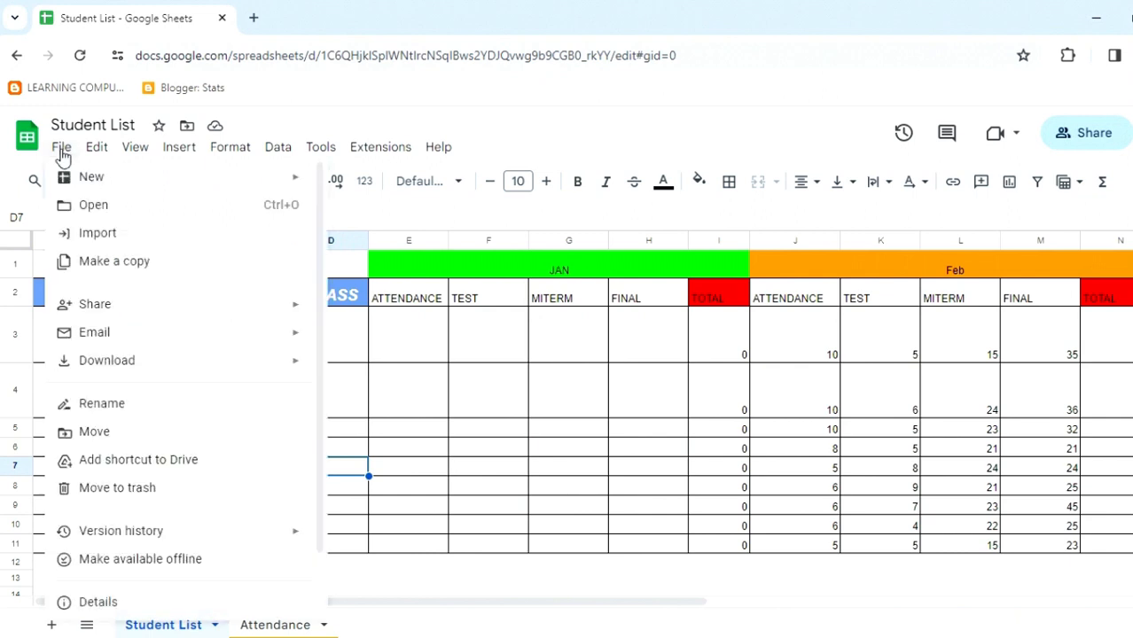
Restore the December 23, 11:39 AM version from version history and confirm the restore
{"action": "mouse_move", "coordinate": [185, 536]}
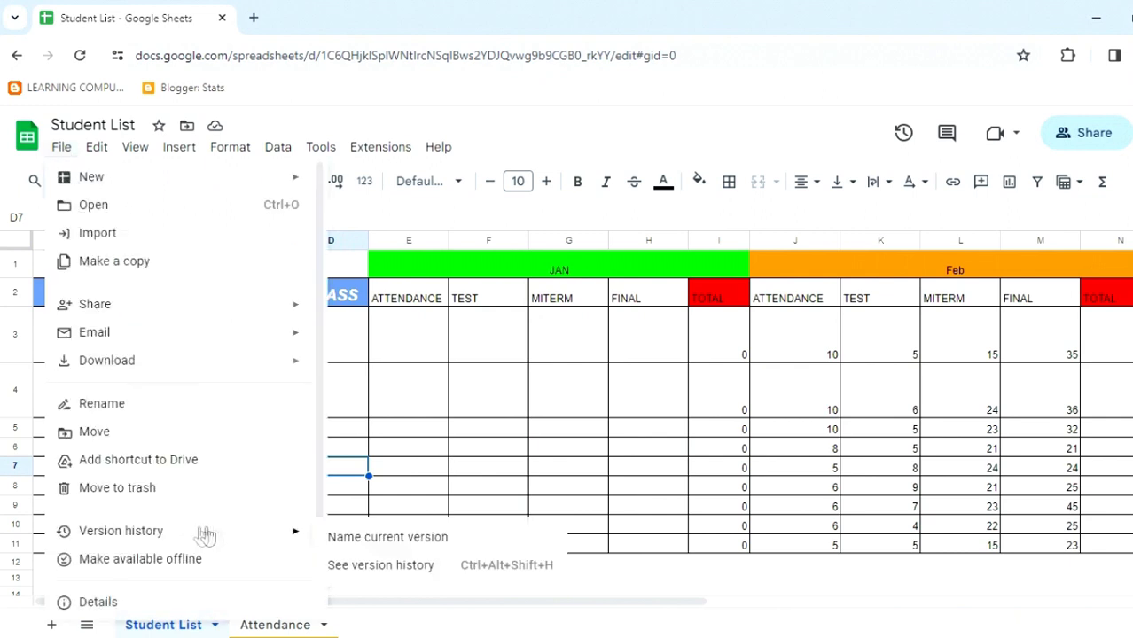
{"action": "left_click", "coordinate": [411, 568]}
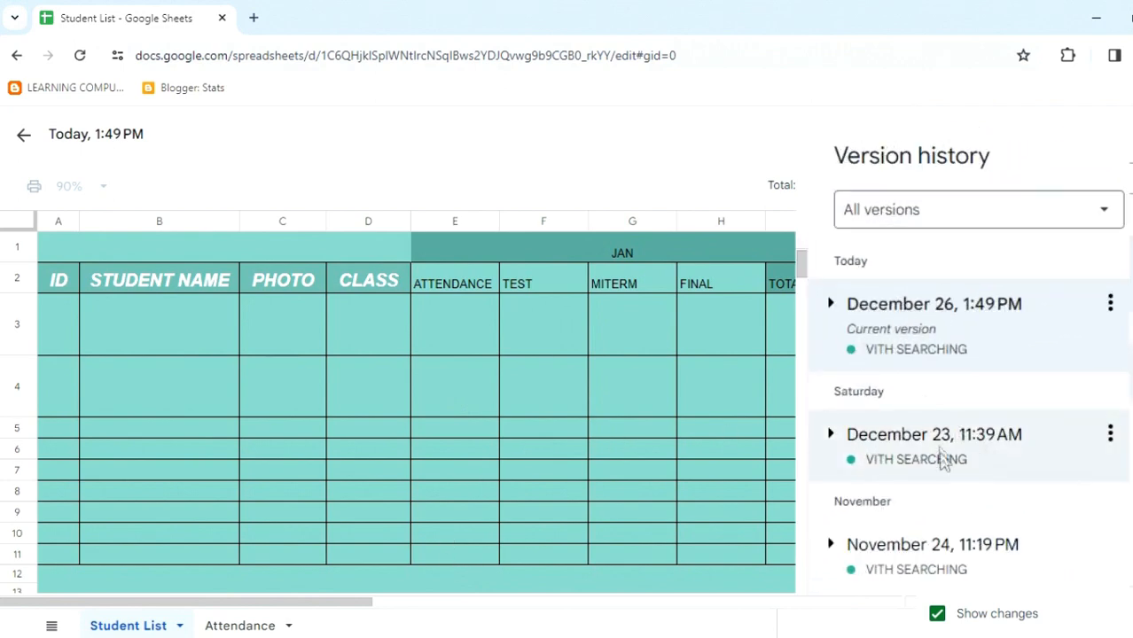
{"action": "left_click", "coordinate": [937, 441]}
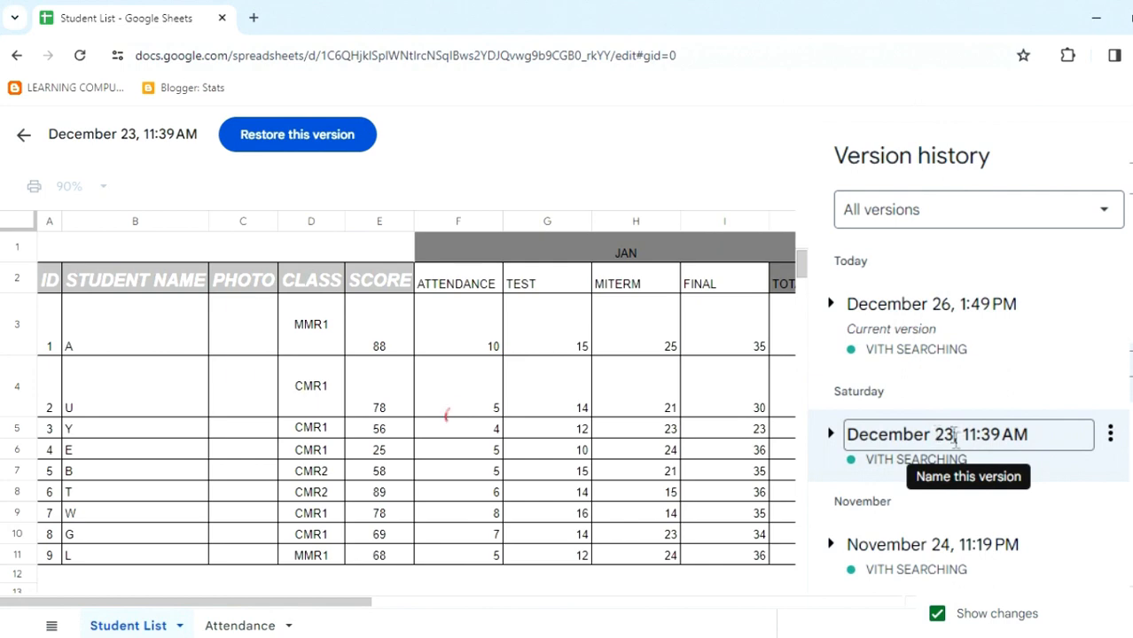
{"action": "left_click", "coordinate": [288, 141]}
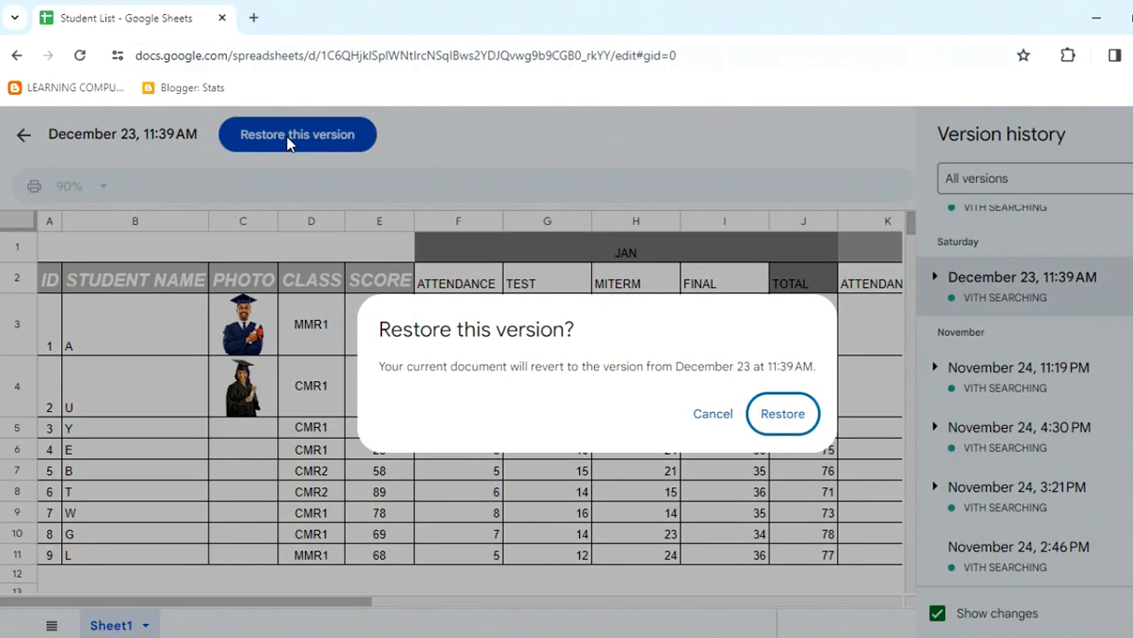
{"action": "left_click", "coordinate": [787, 420]}
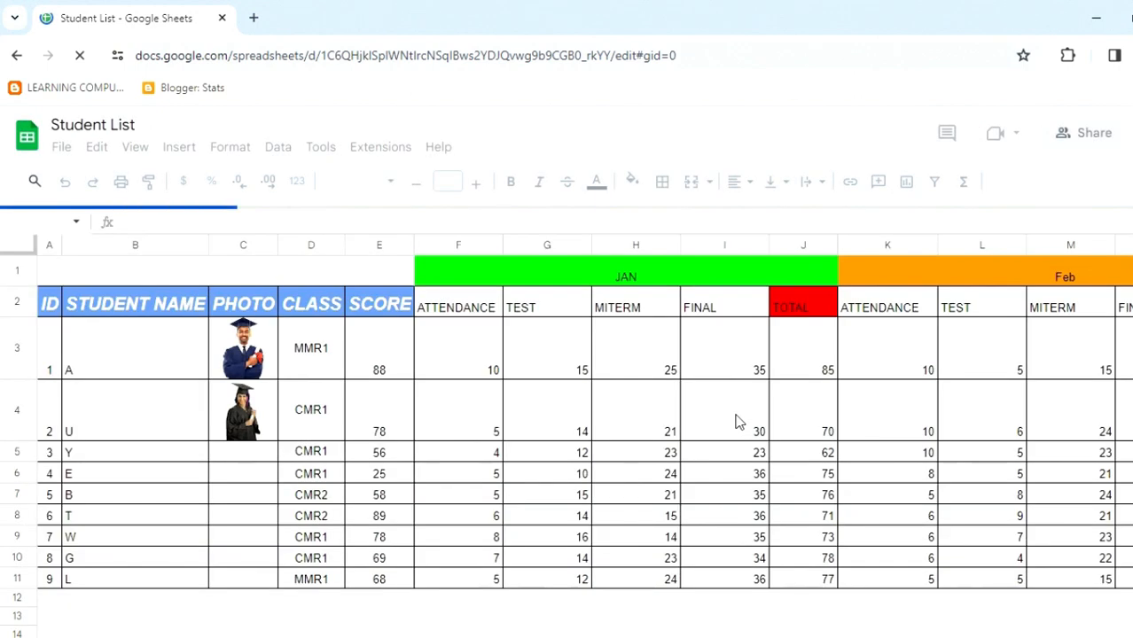